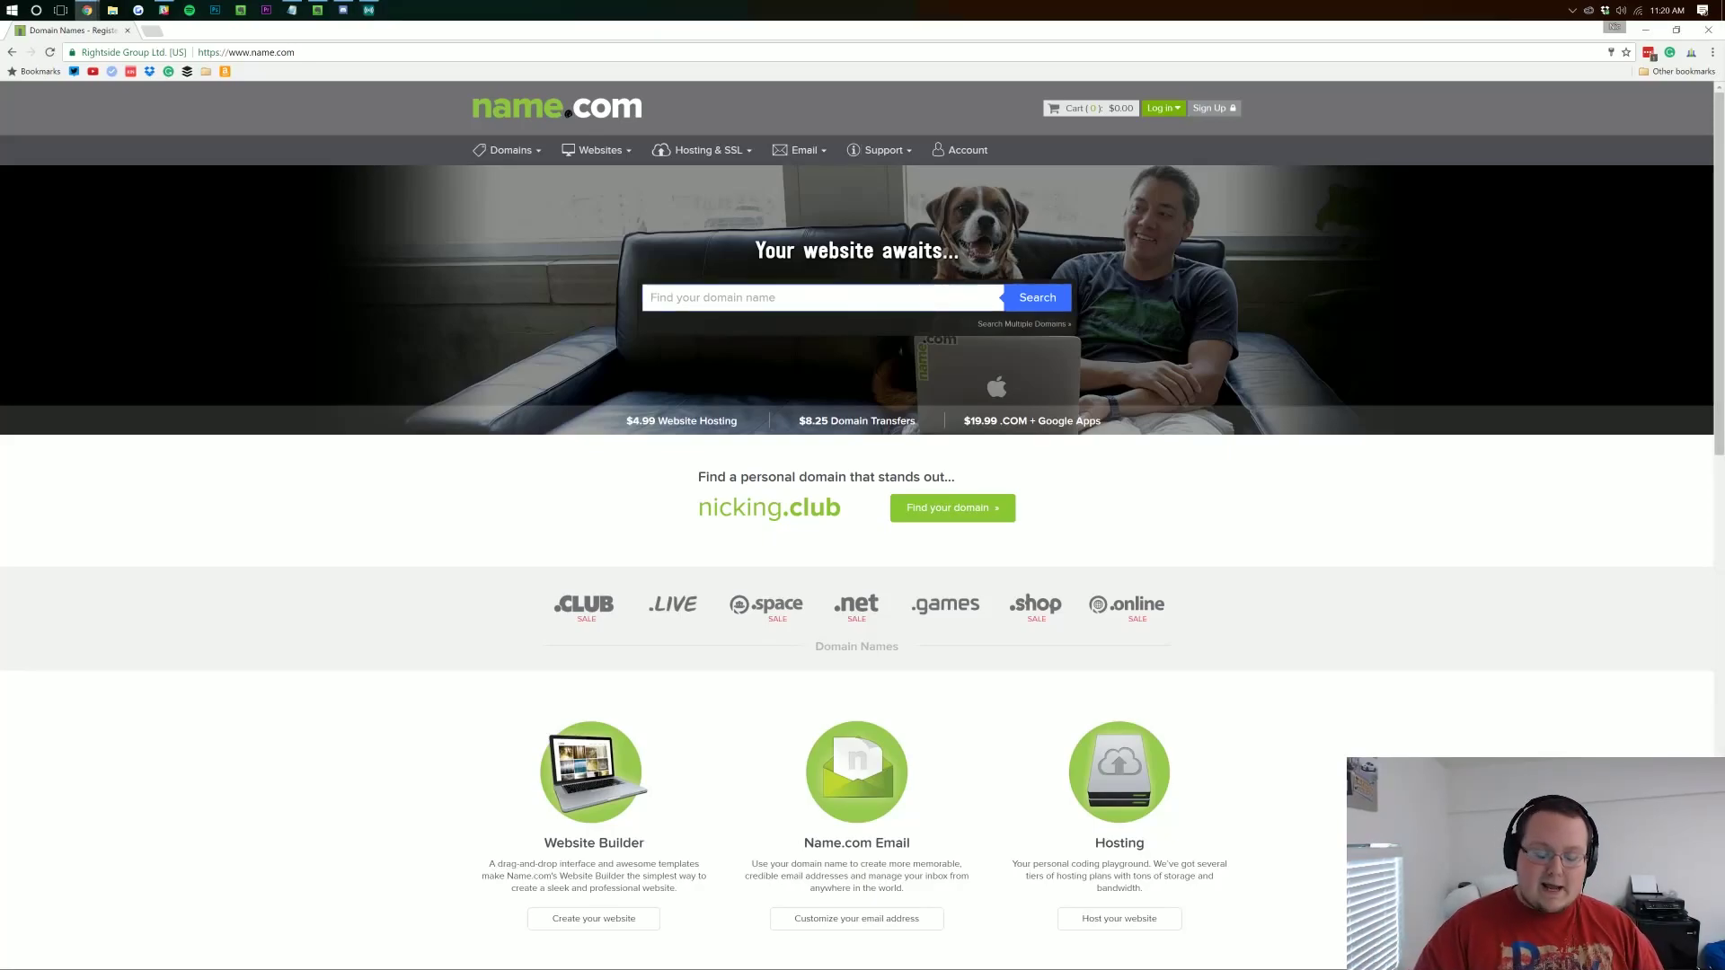
type("breakdowntests.com")
- Search for breakdowntests.com and add the available domain to the cart
key("Return")
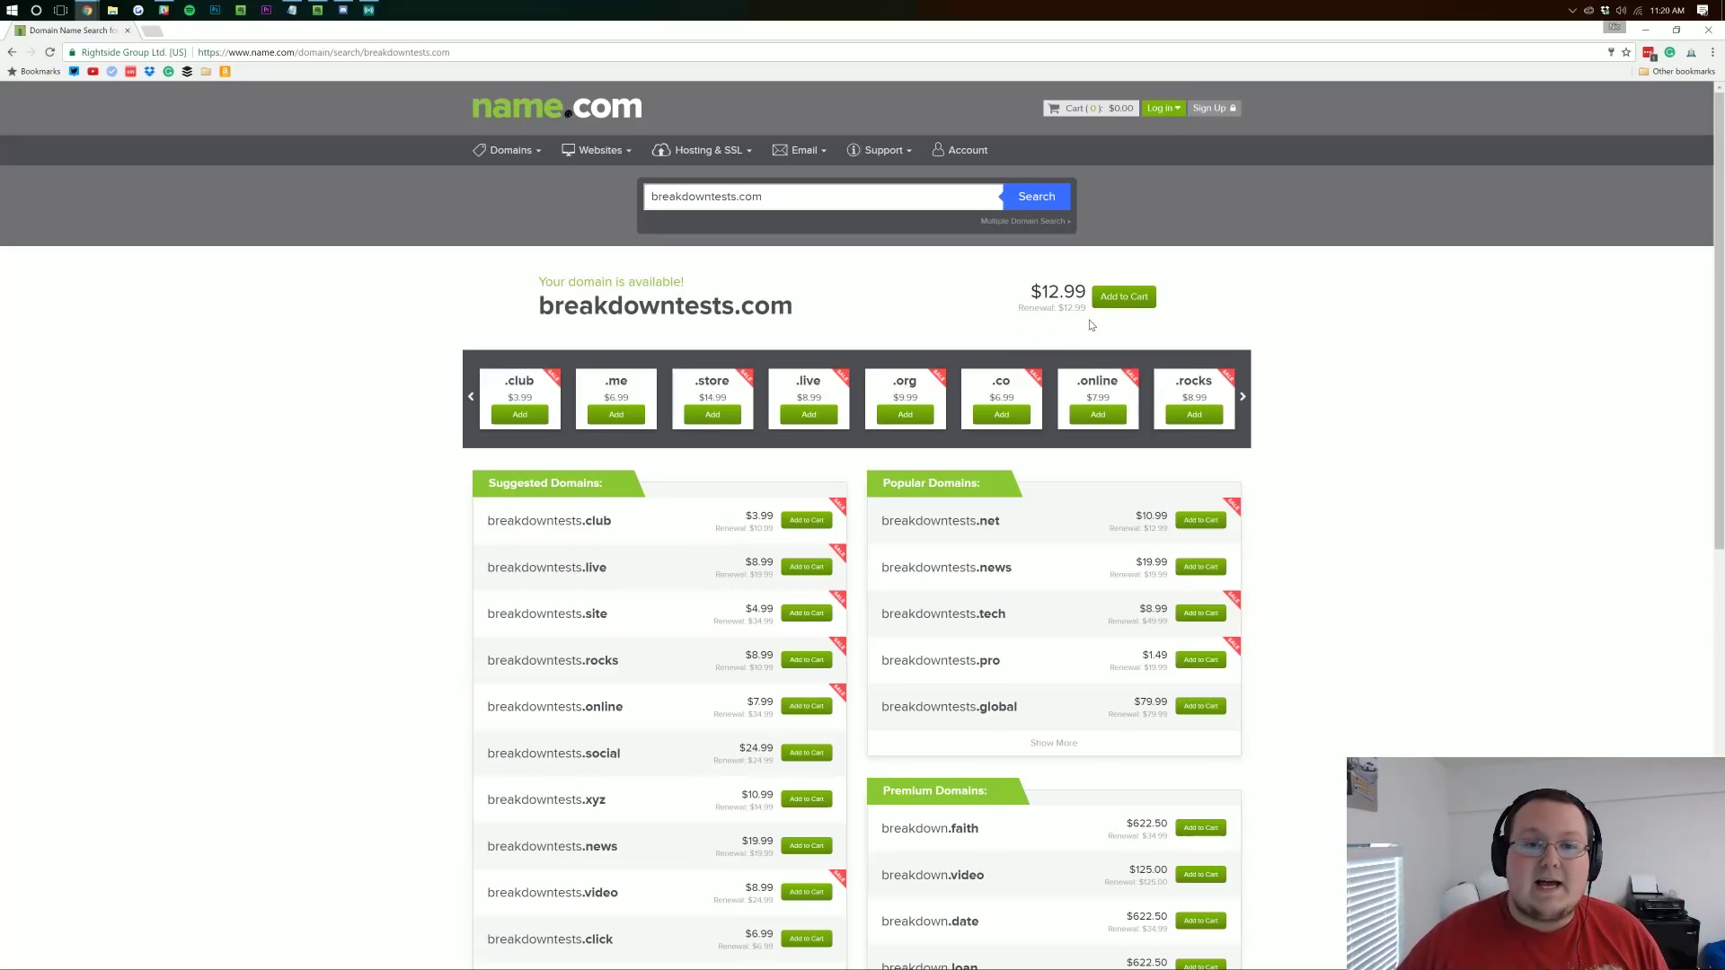
left_click(1110, 303)
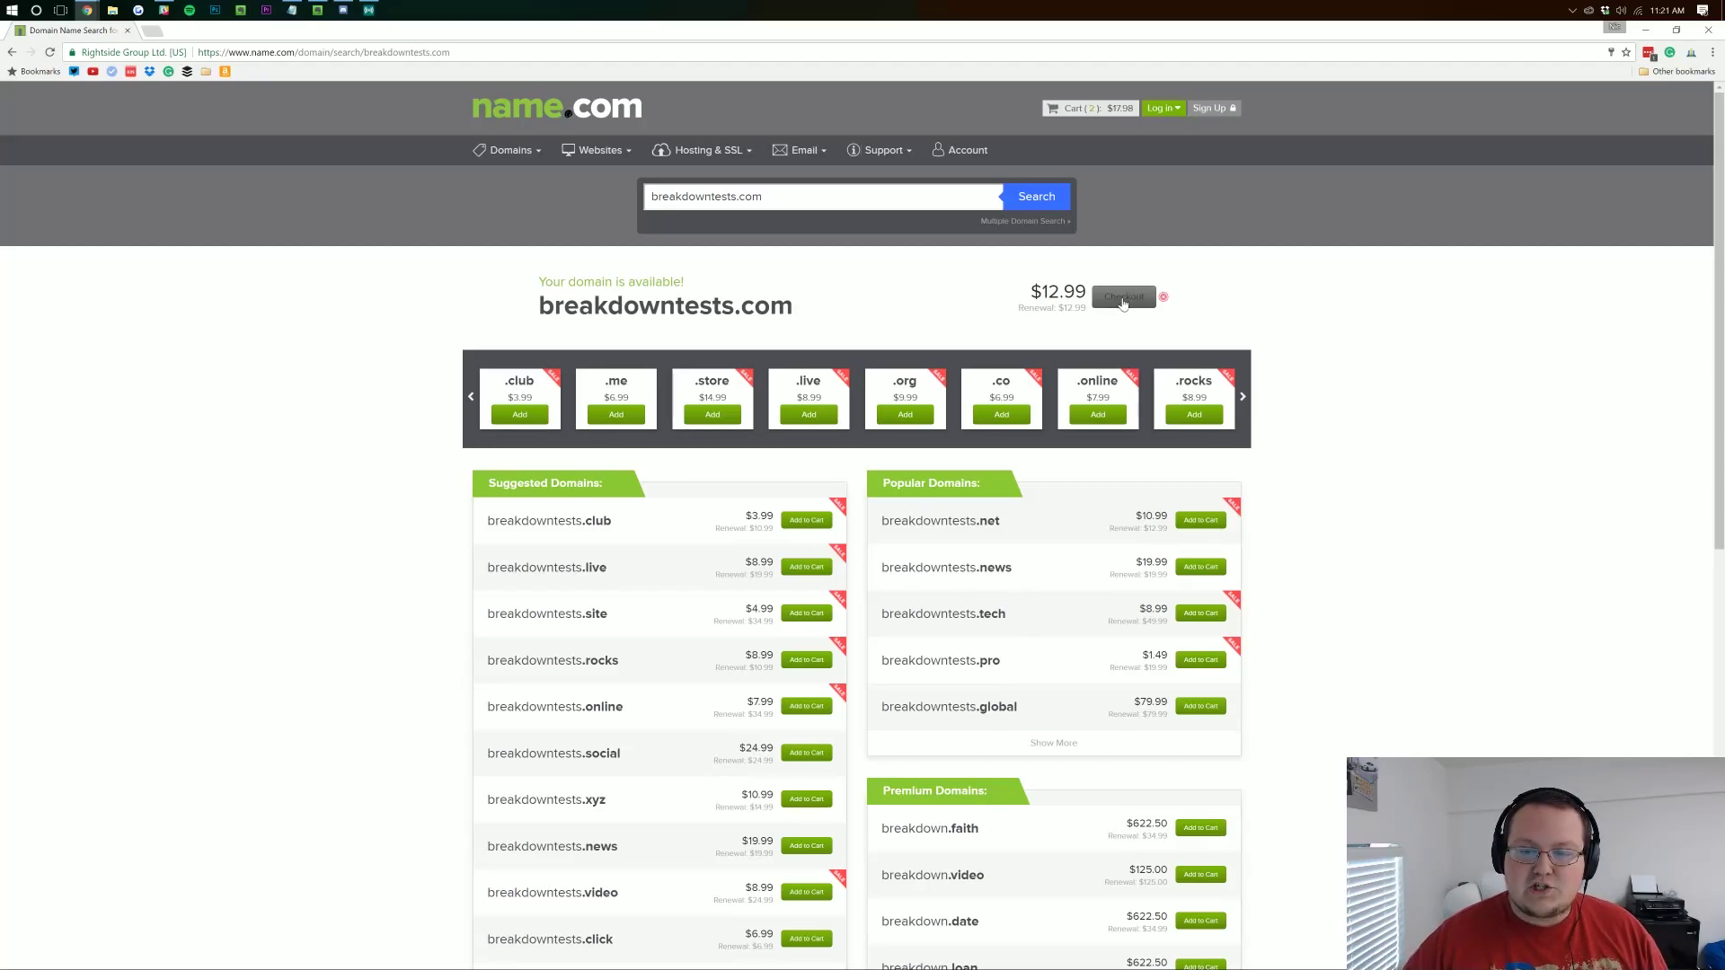
- Apply the privacyplease promo code in the cart so Whois Privacy is free and the total is $12.99
left_click(1122, 299)
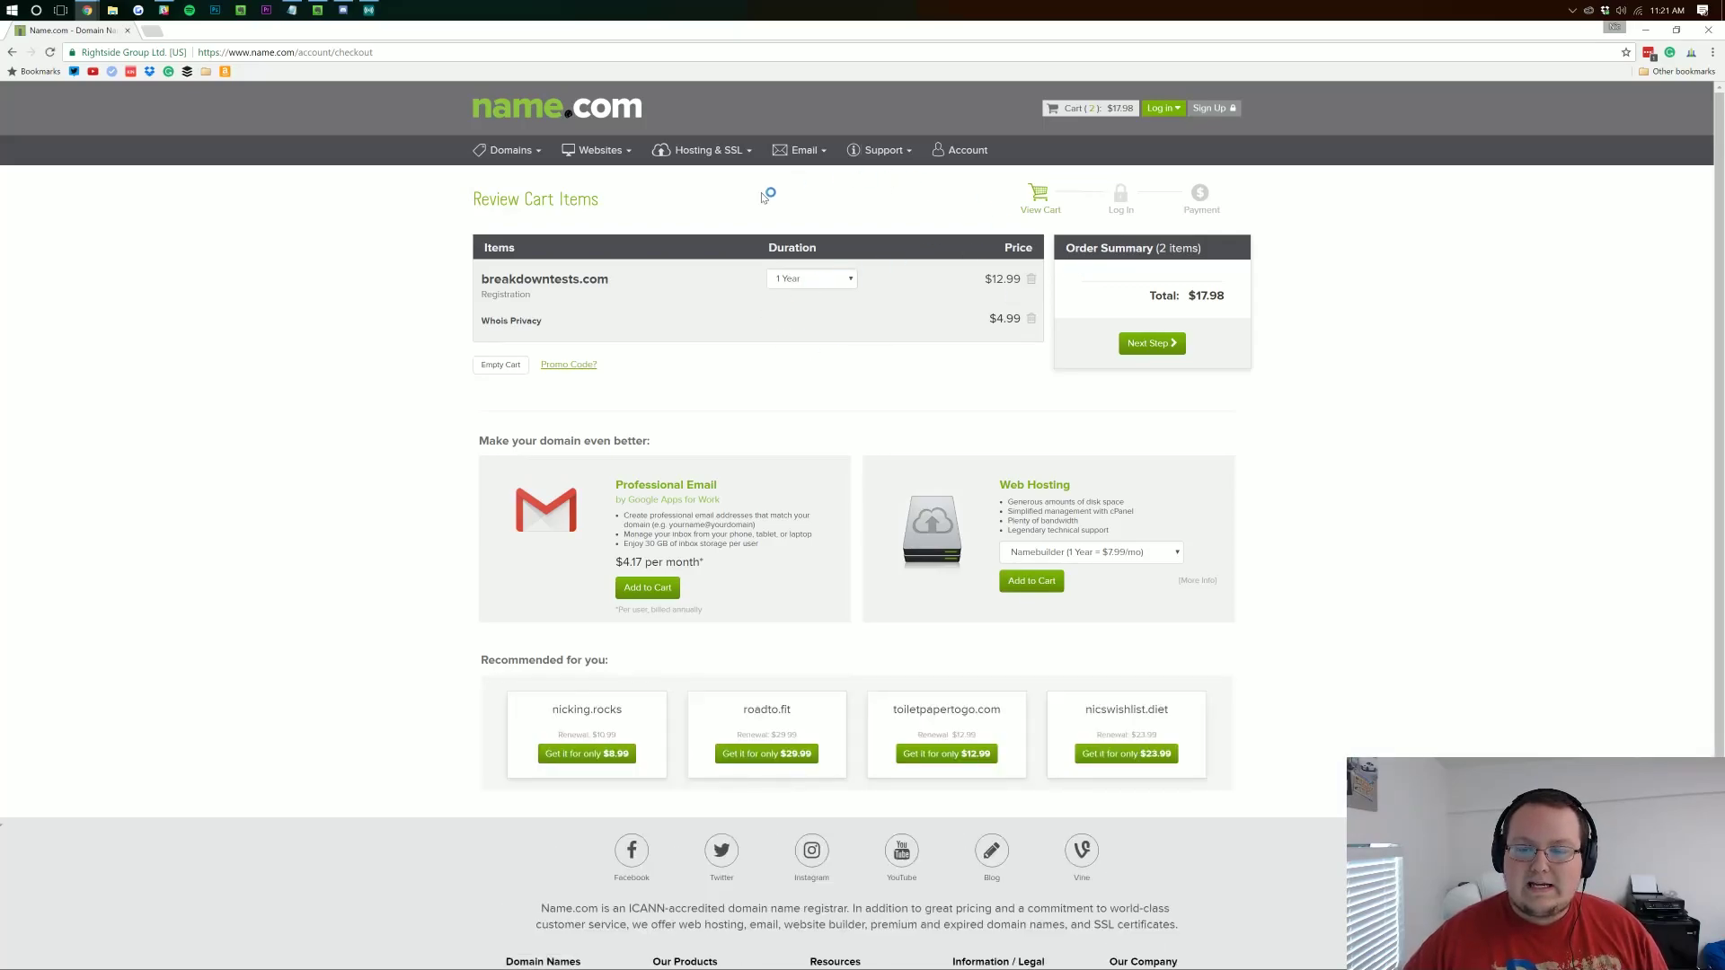
scroll(797, 278, "down", 1)
scroll(951, 264, "up", 1)
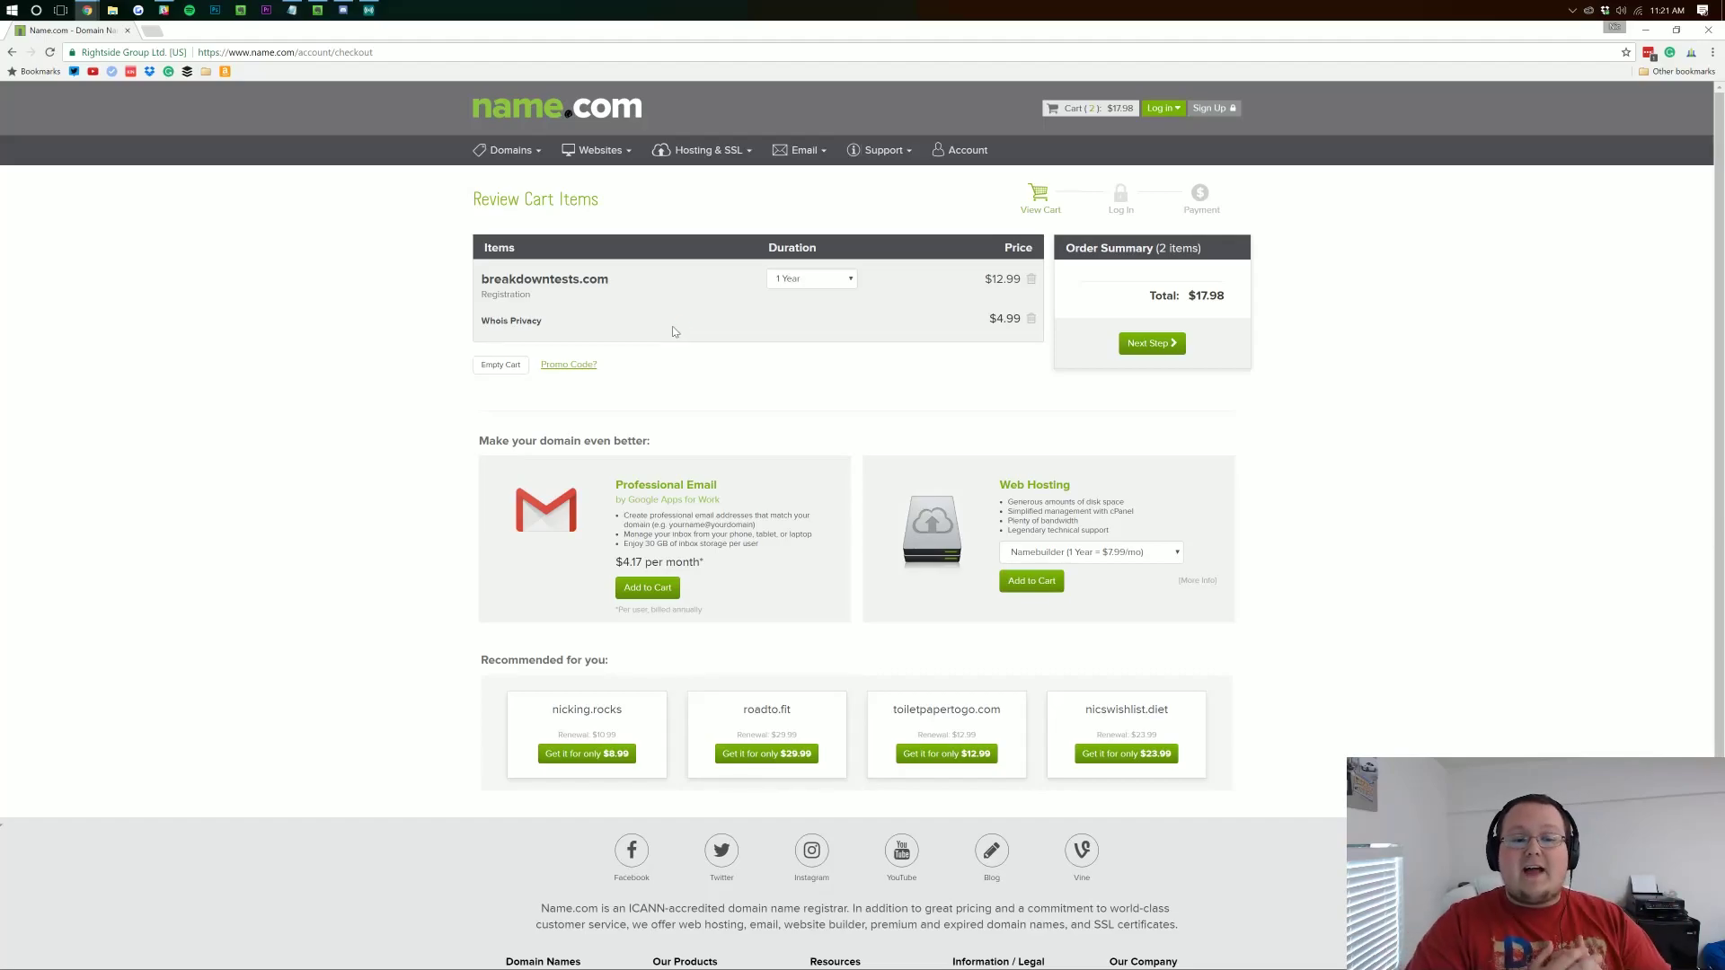
left_click(568, 364)
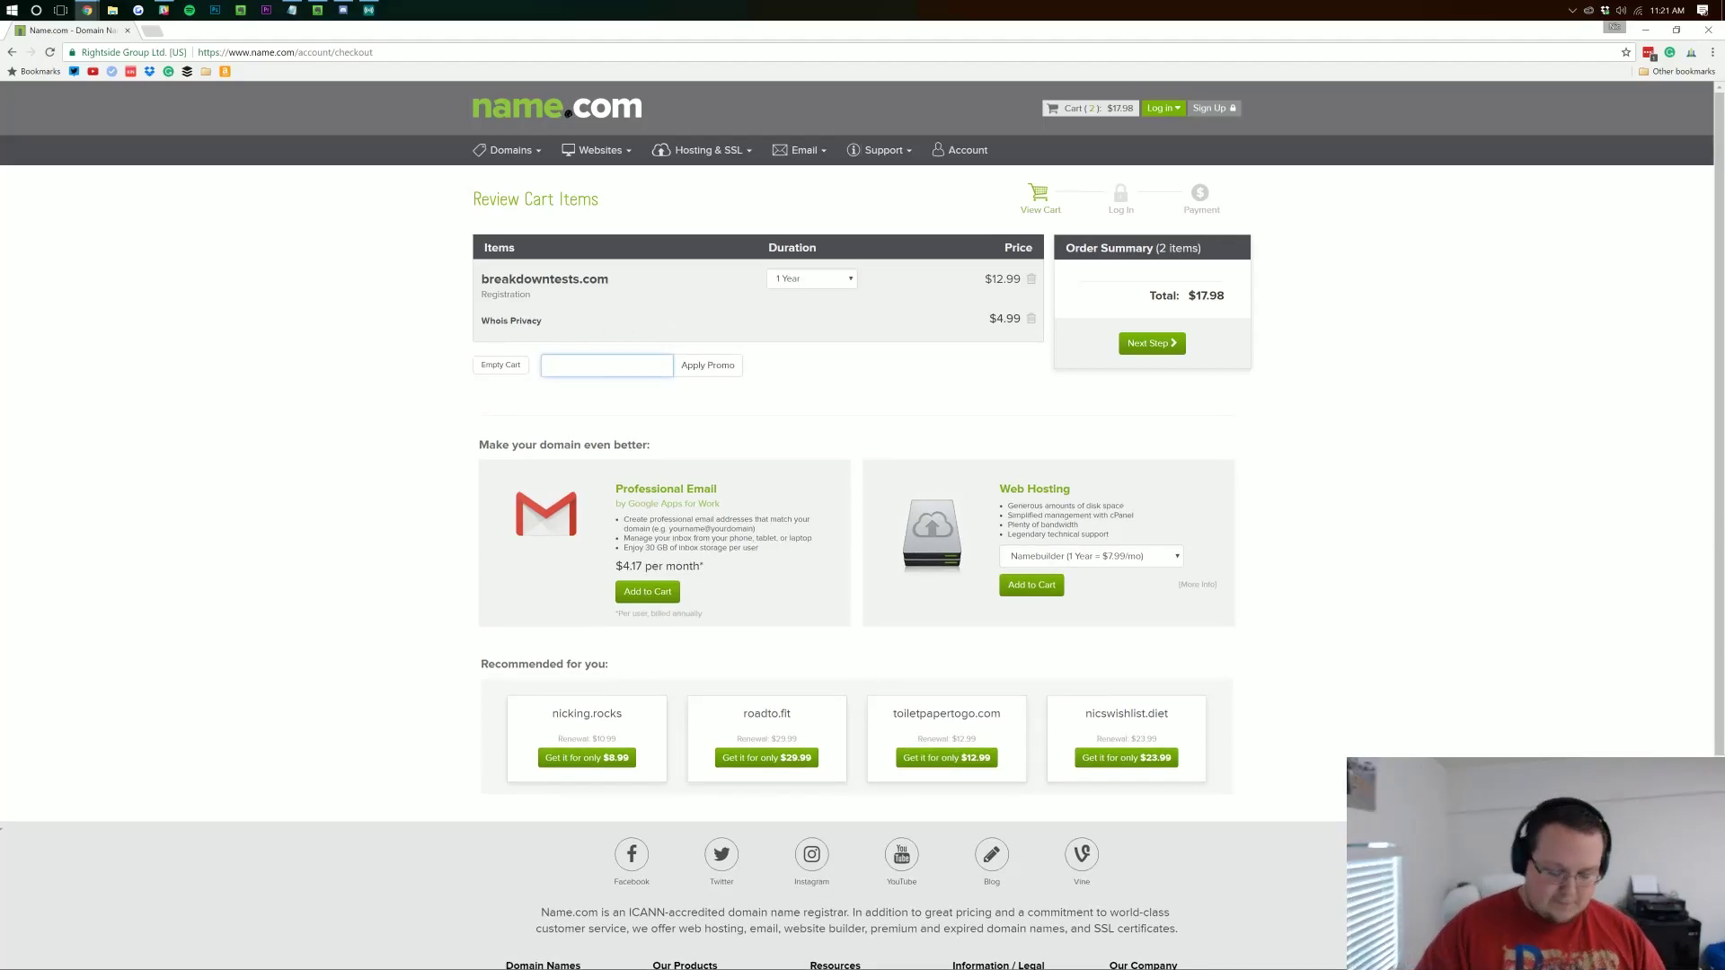
type("privacyple")
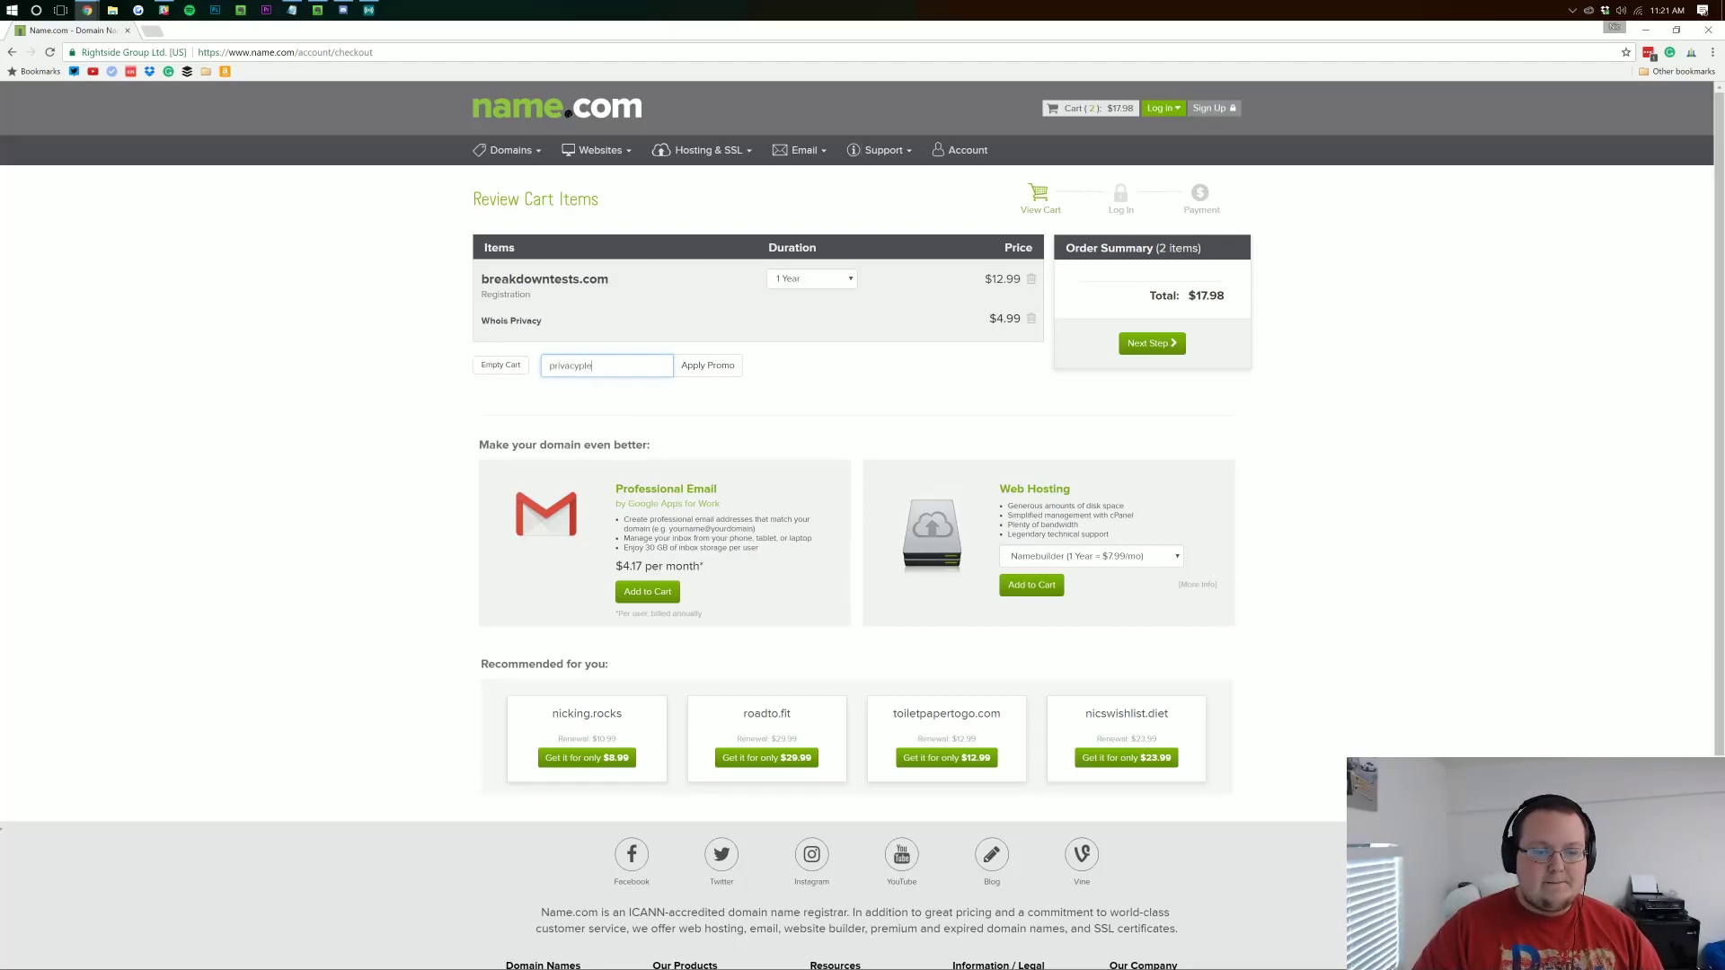
type("ase")
left_click(707, 366)
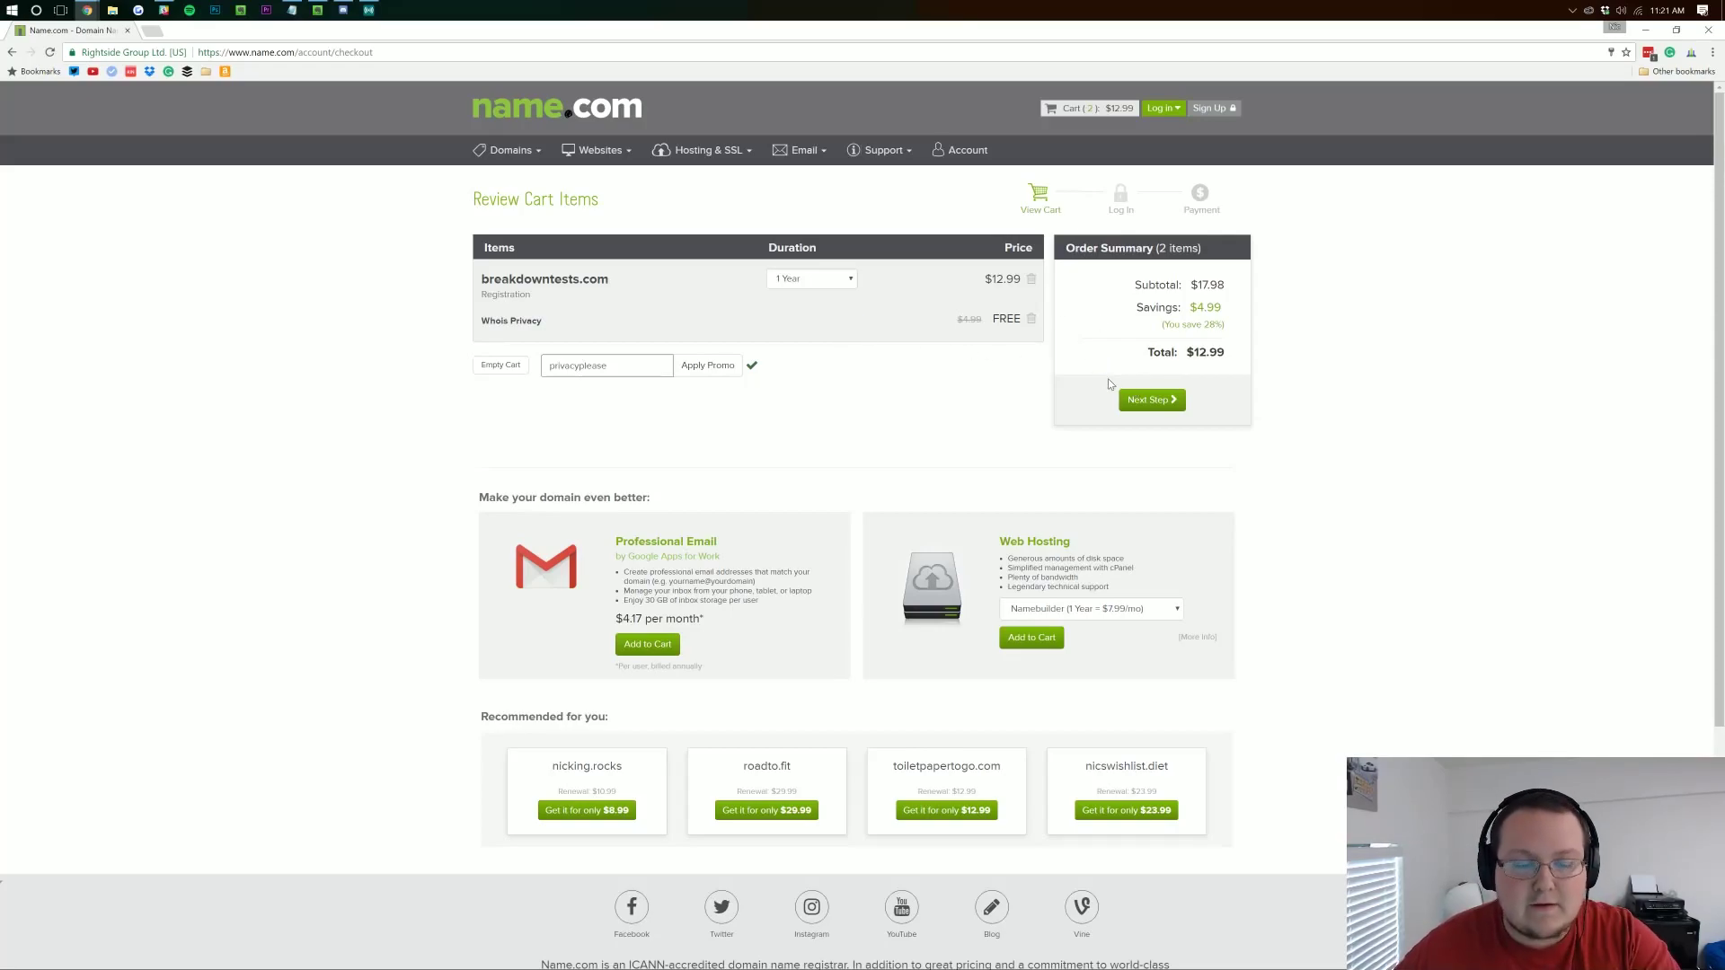
- Continue checkout, log in to the account and accept the Terms & Conditions for the order
left_click(1151, 404)
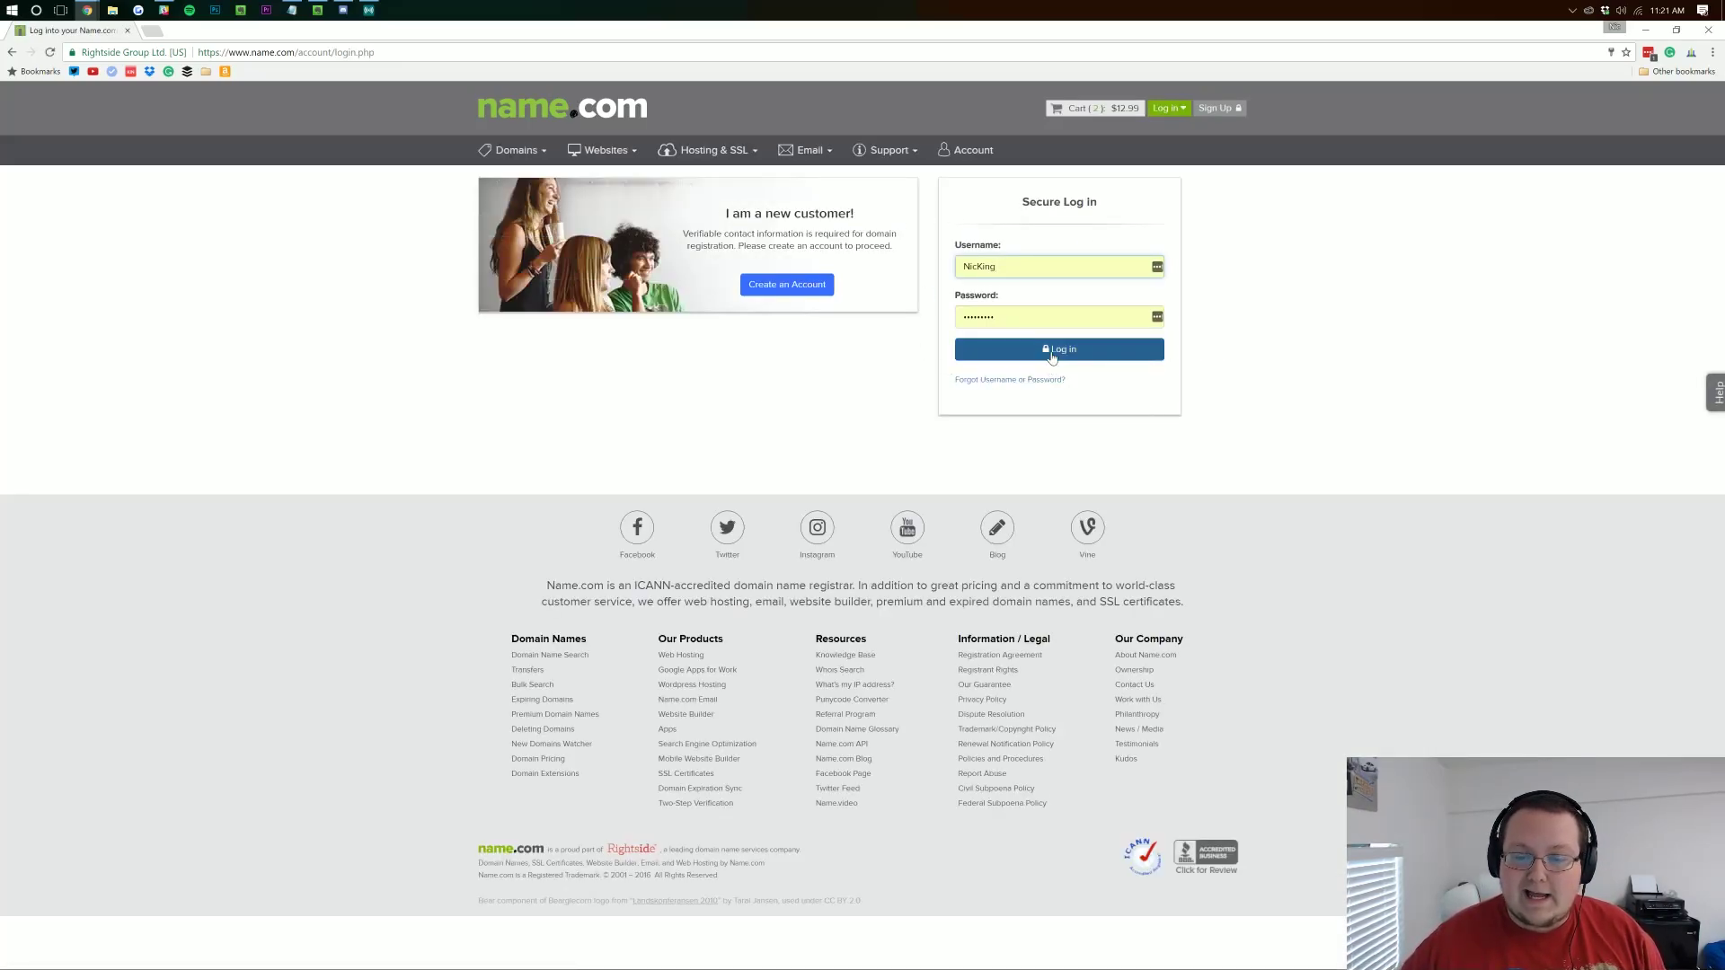
left_click(1059, 349)
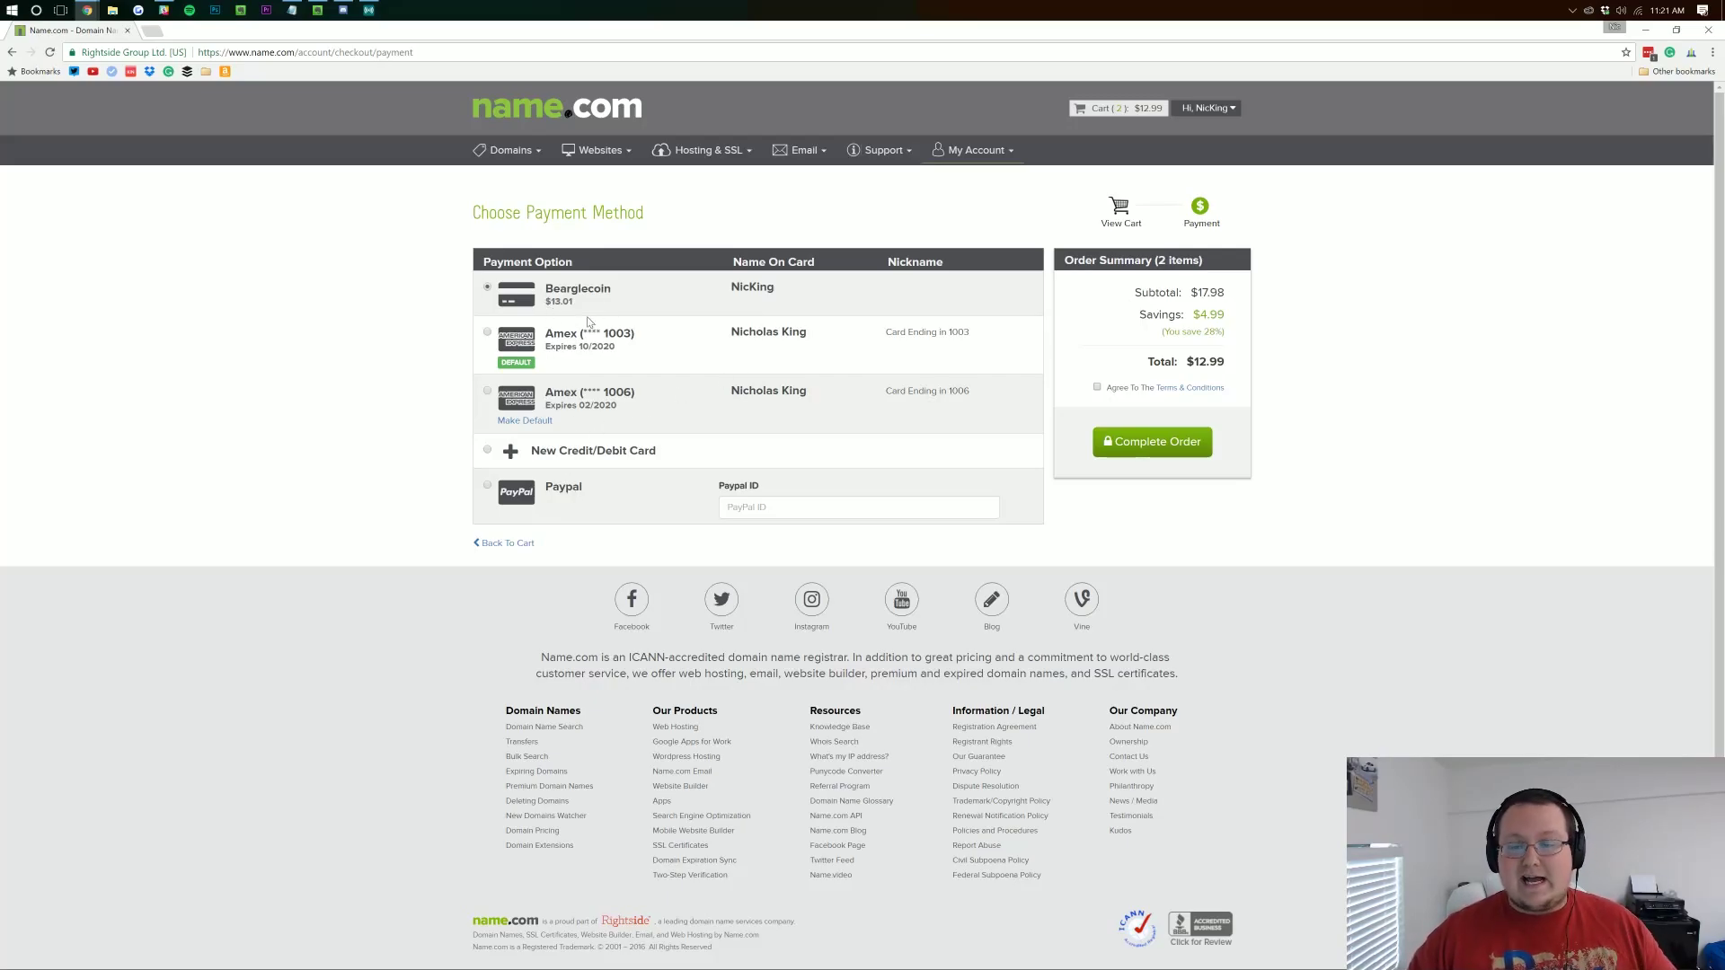
left_click(1096, 390)
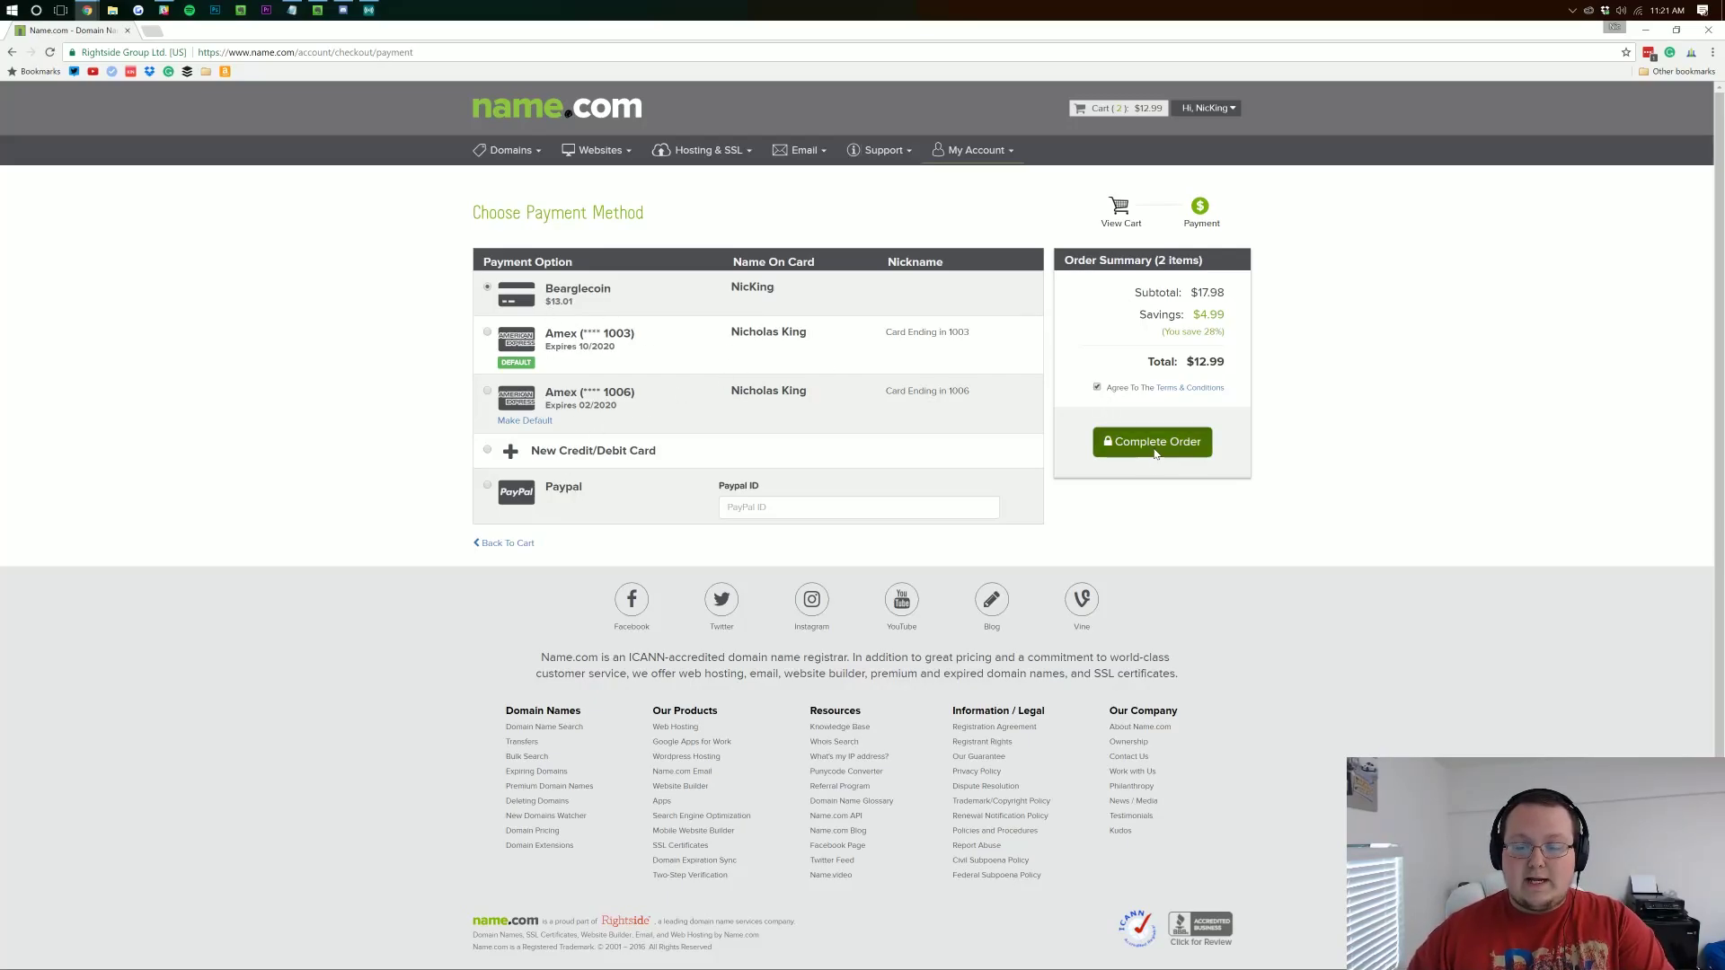
- Complete the order, then locate breakdowntests.com in My Domains and view its details
left_click(1148, 444)
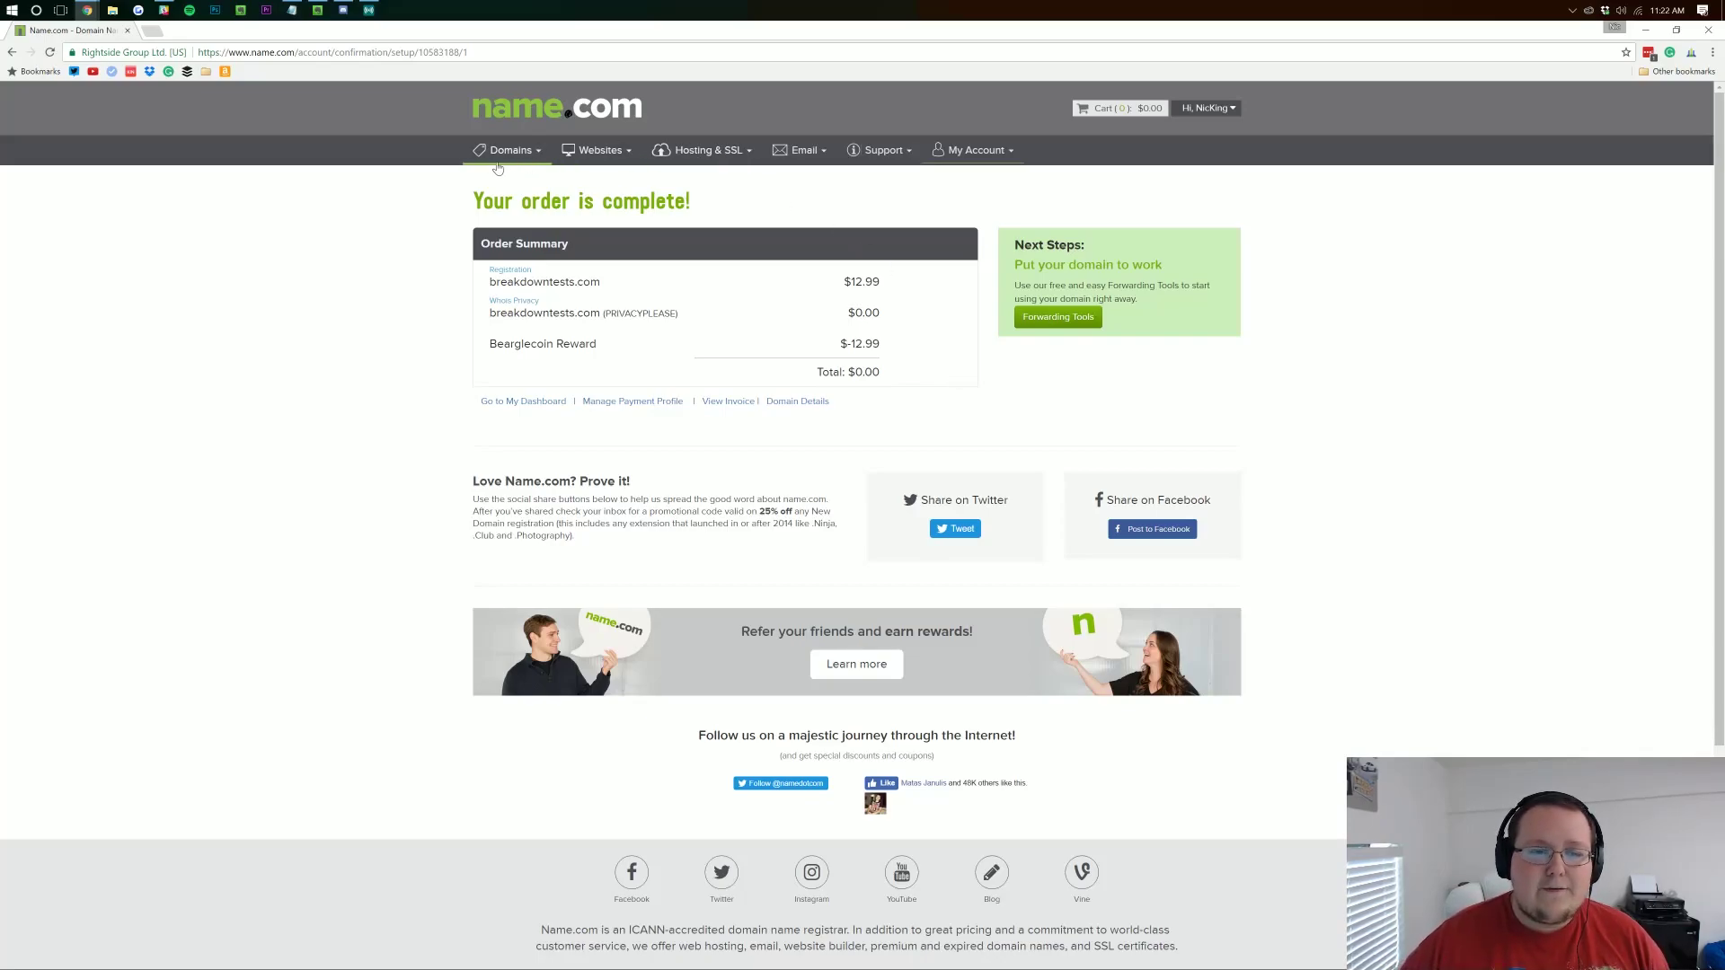
left_click(1102, 227)
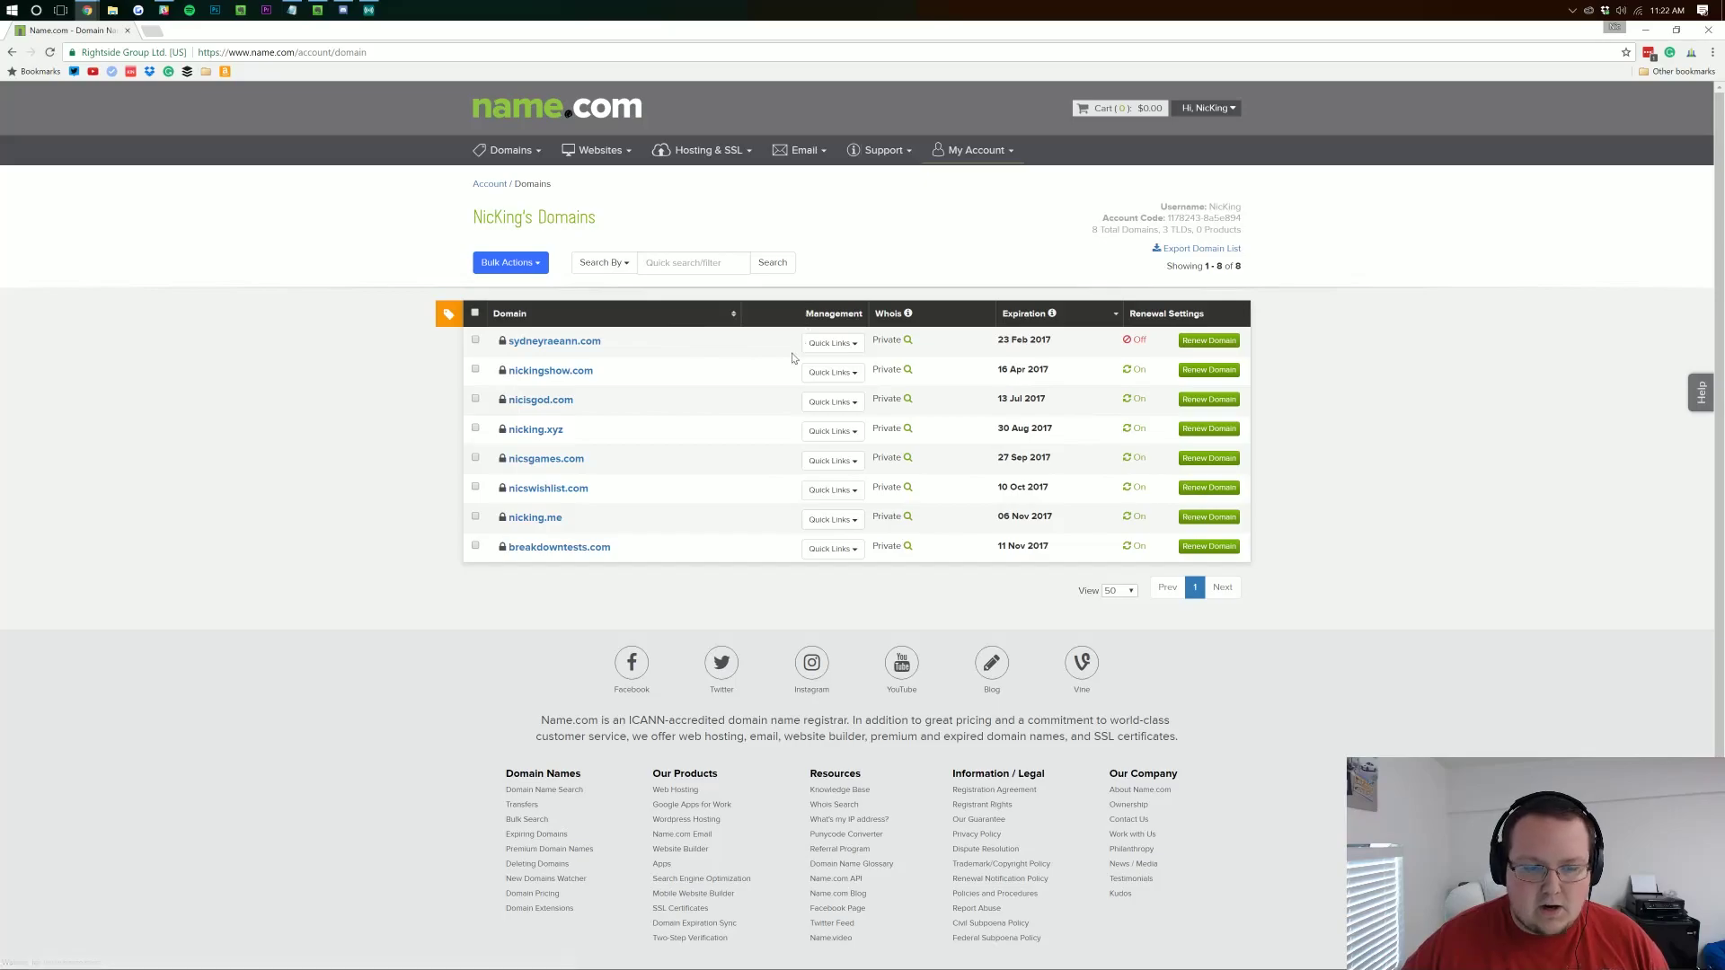
left_click(600, 547)
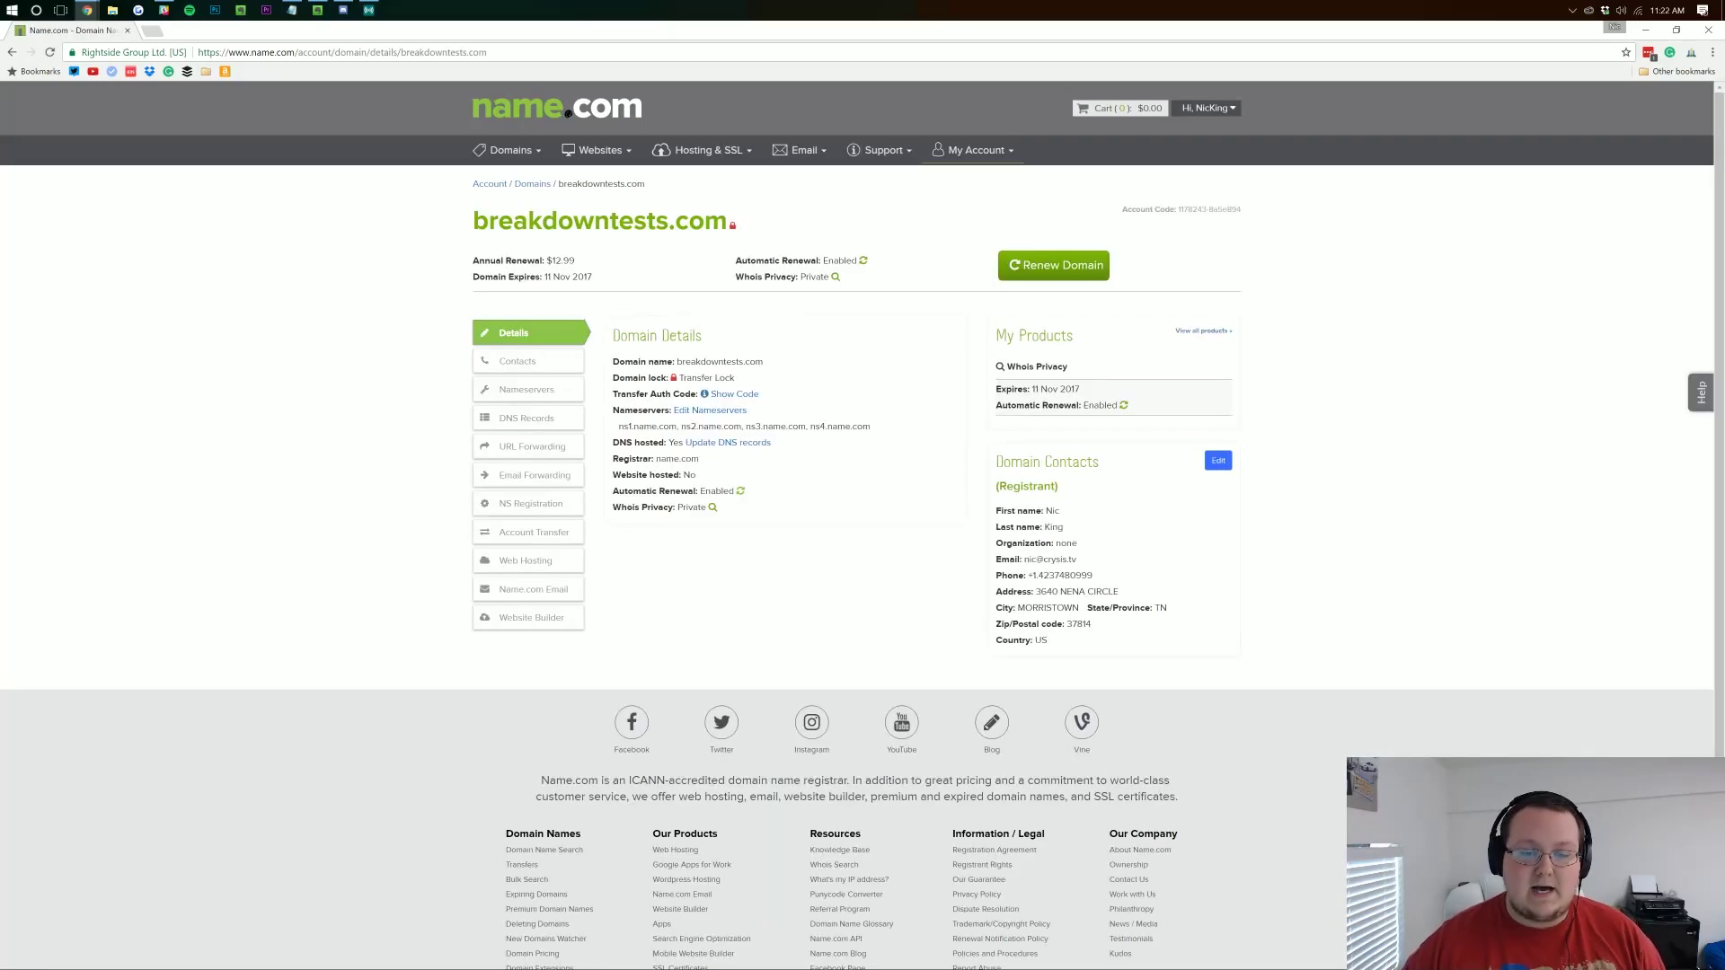
- Remove the default nameservers and add ns1.bluehost.com and ns2.bluehost.com, applying the change
left_click(564, 394)
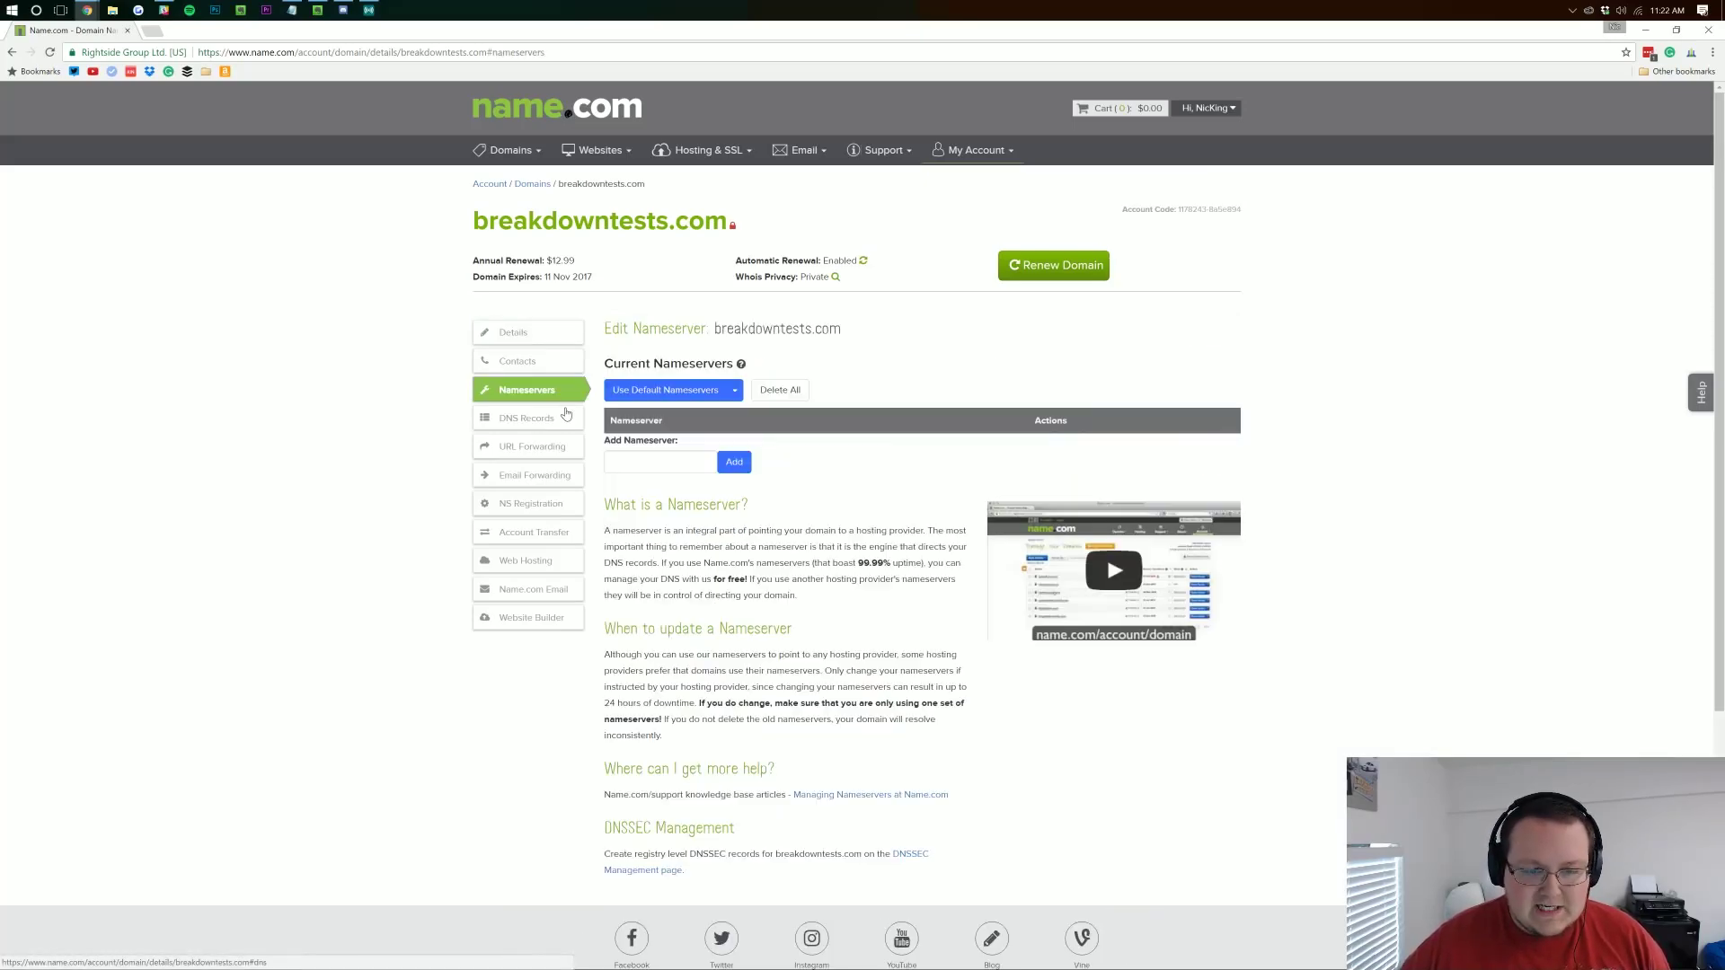
left_click(1094, 449)
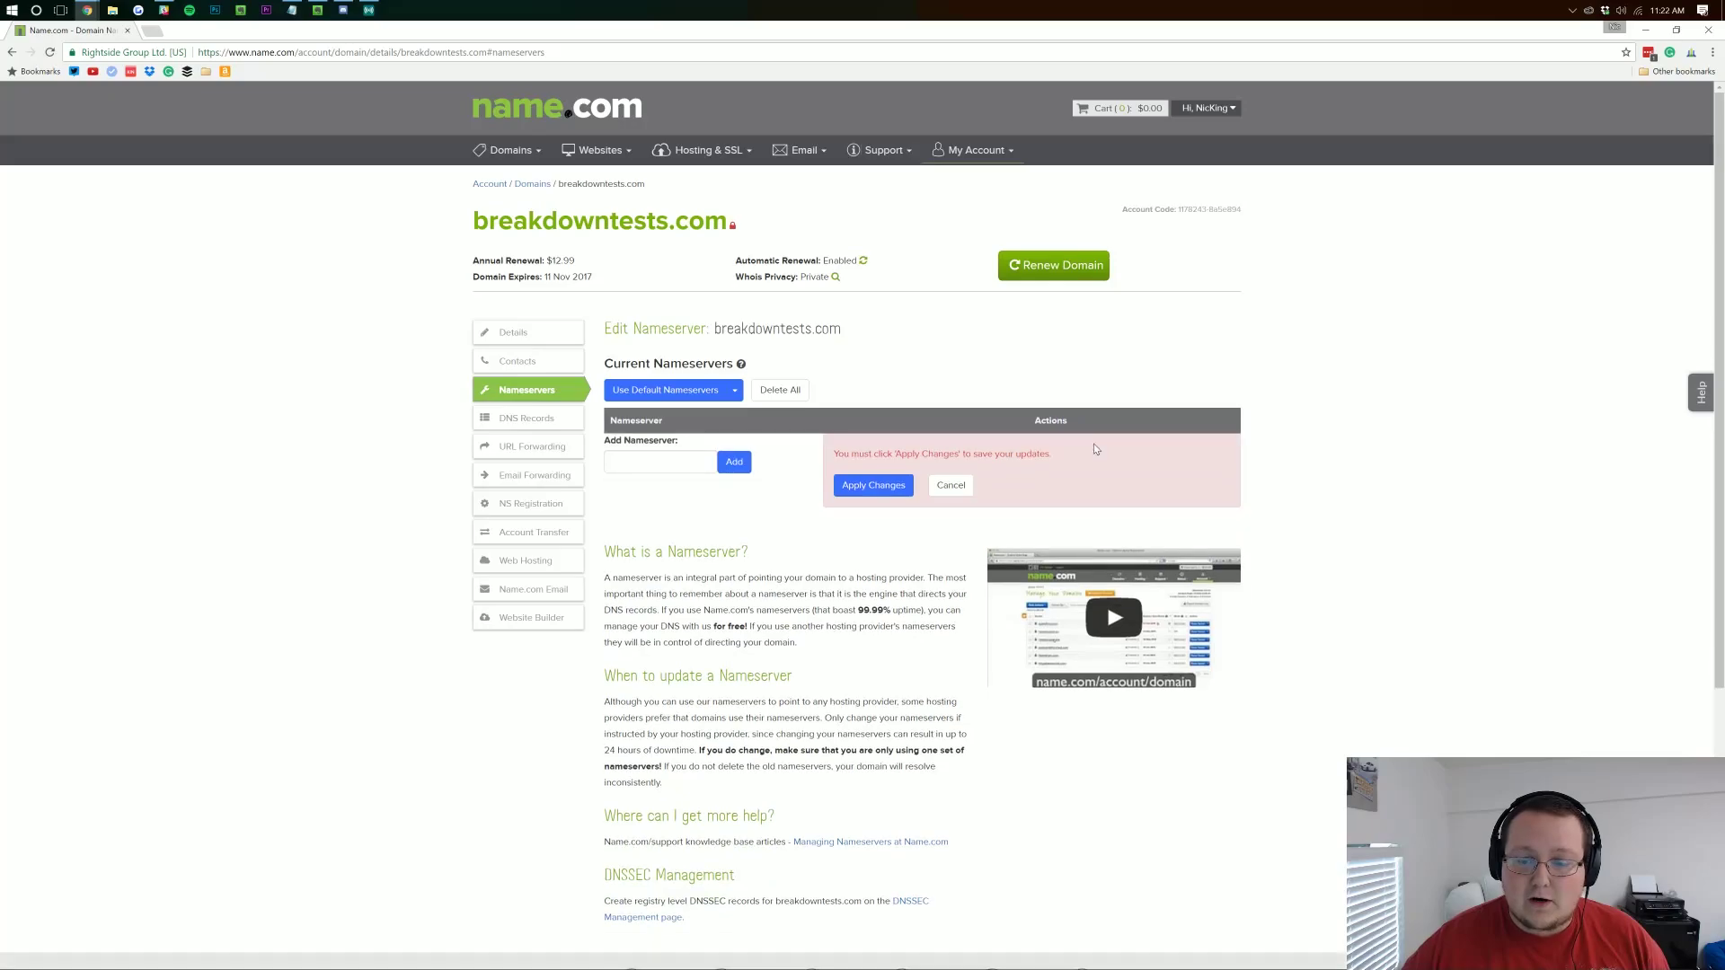
left_click(659, 460)
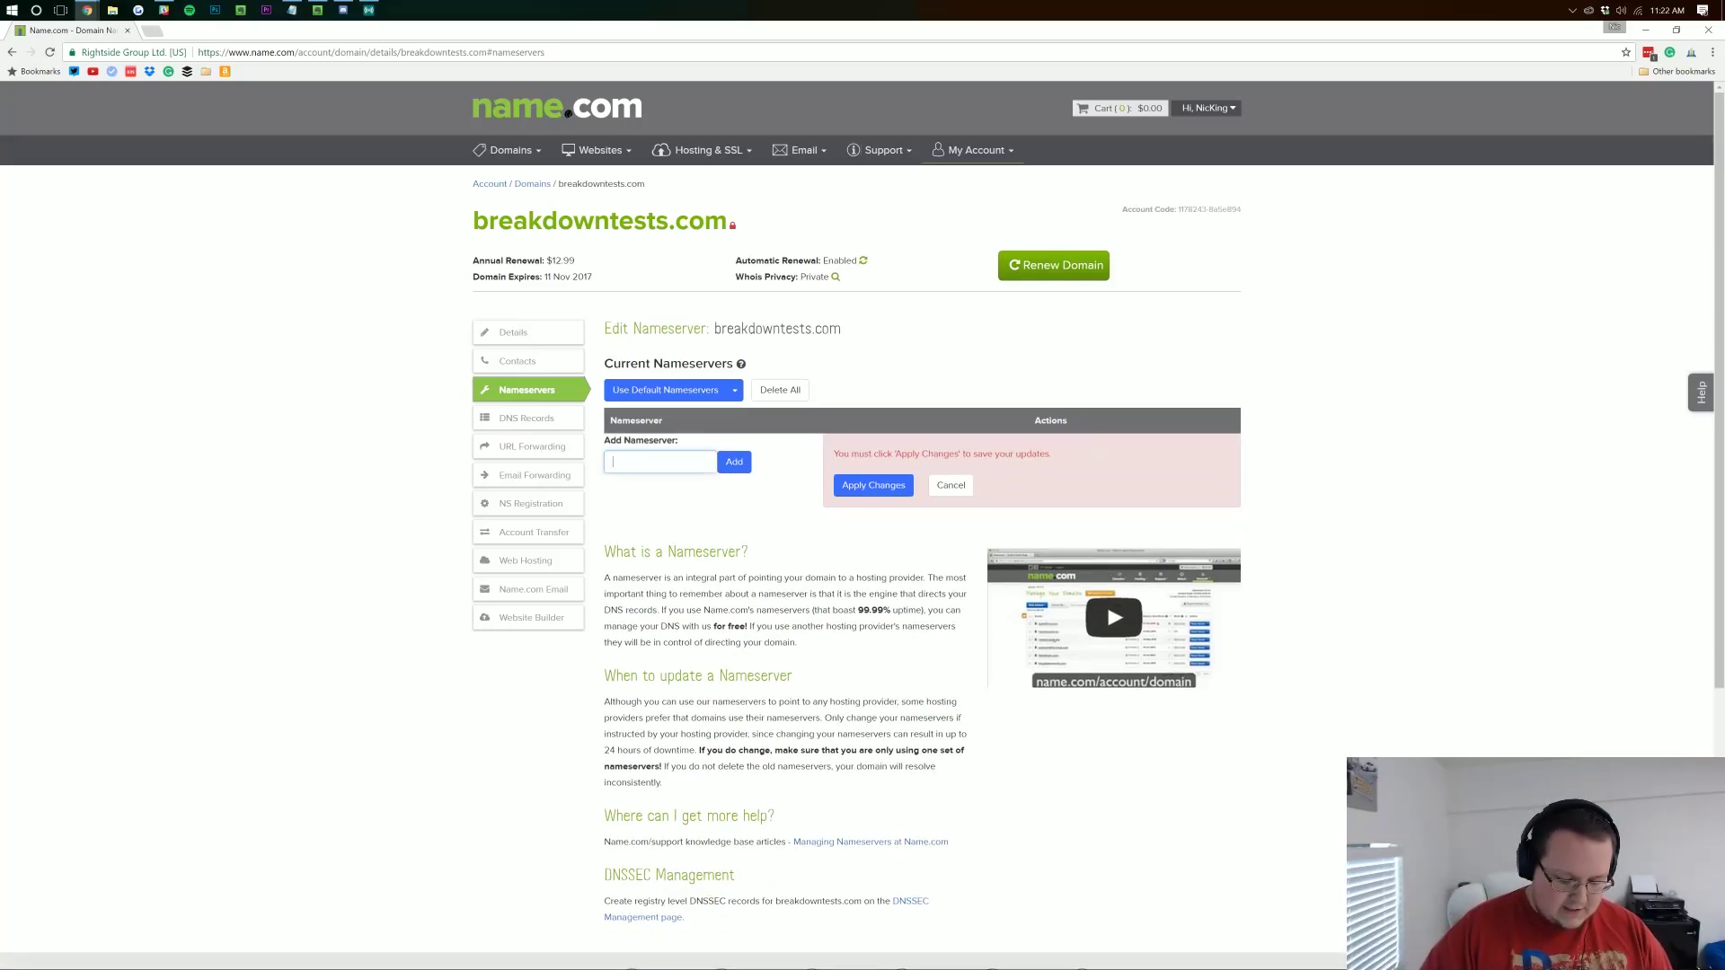
type("ns1.bluehost.com")
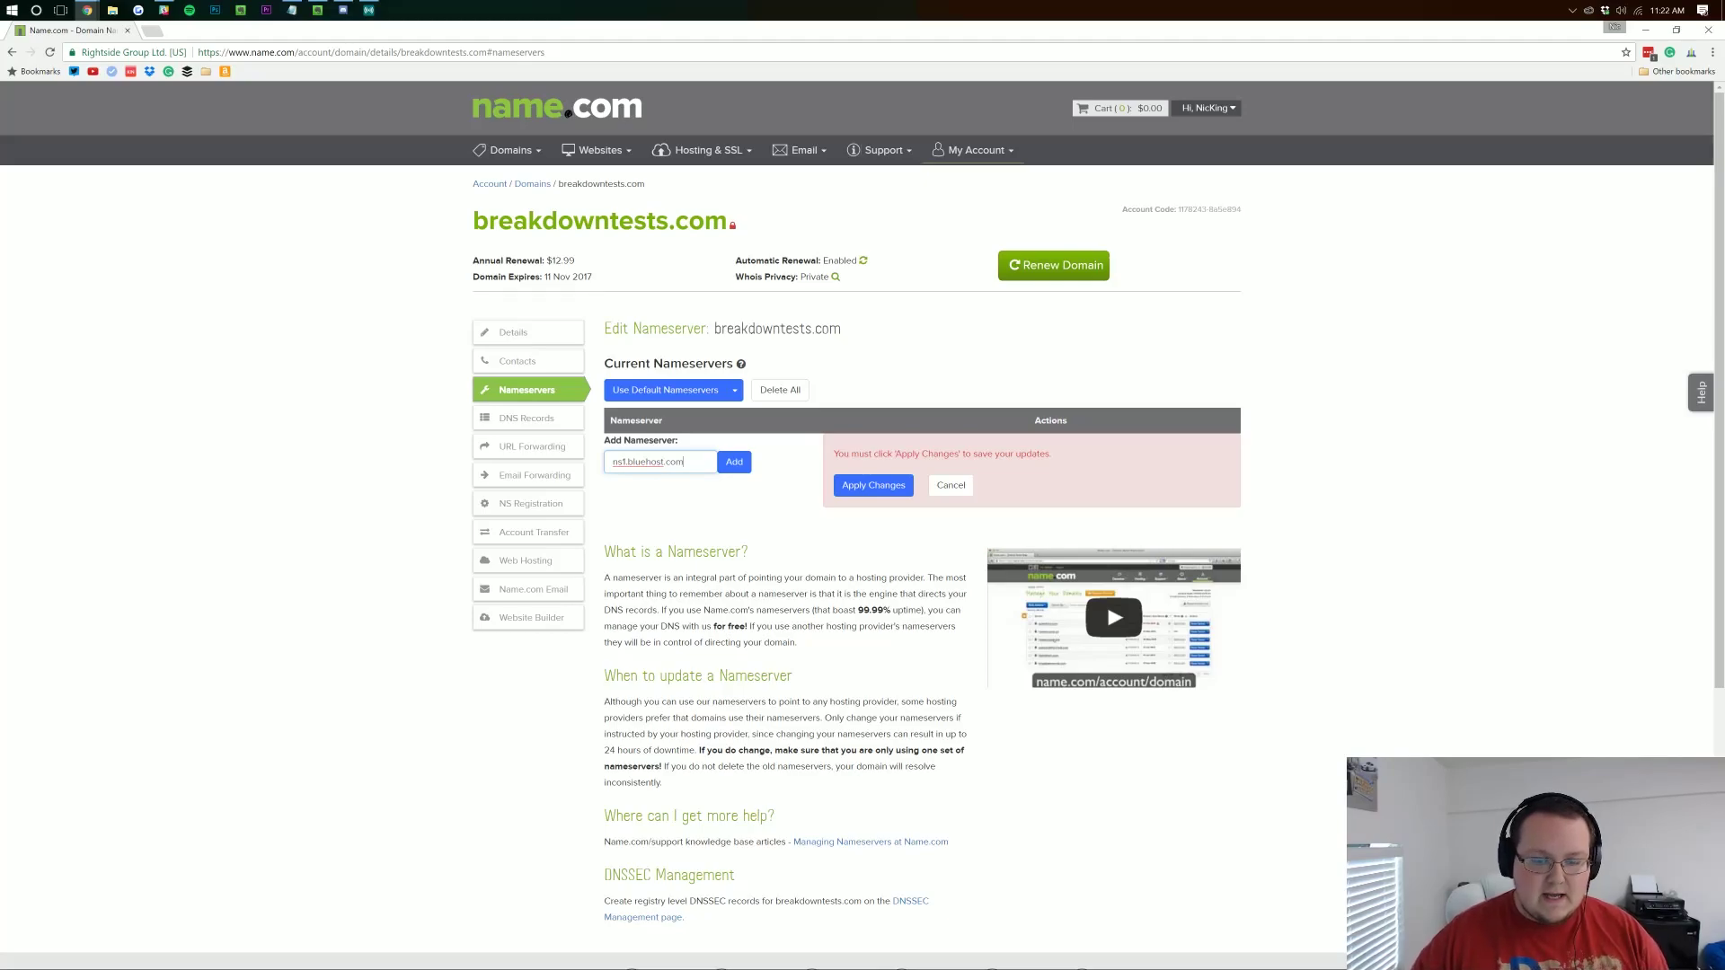
left_click(729, 462)
type("2")
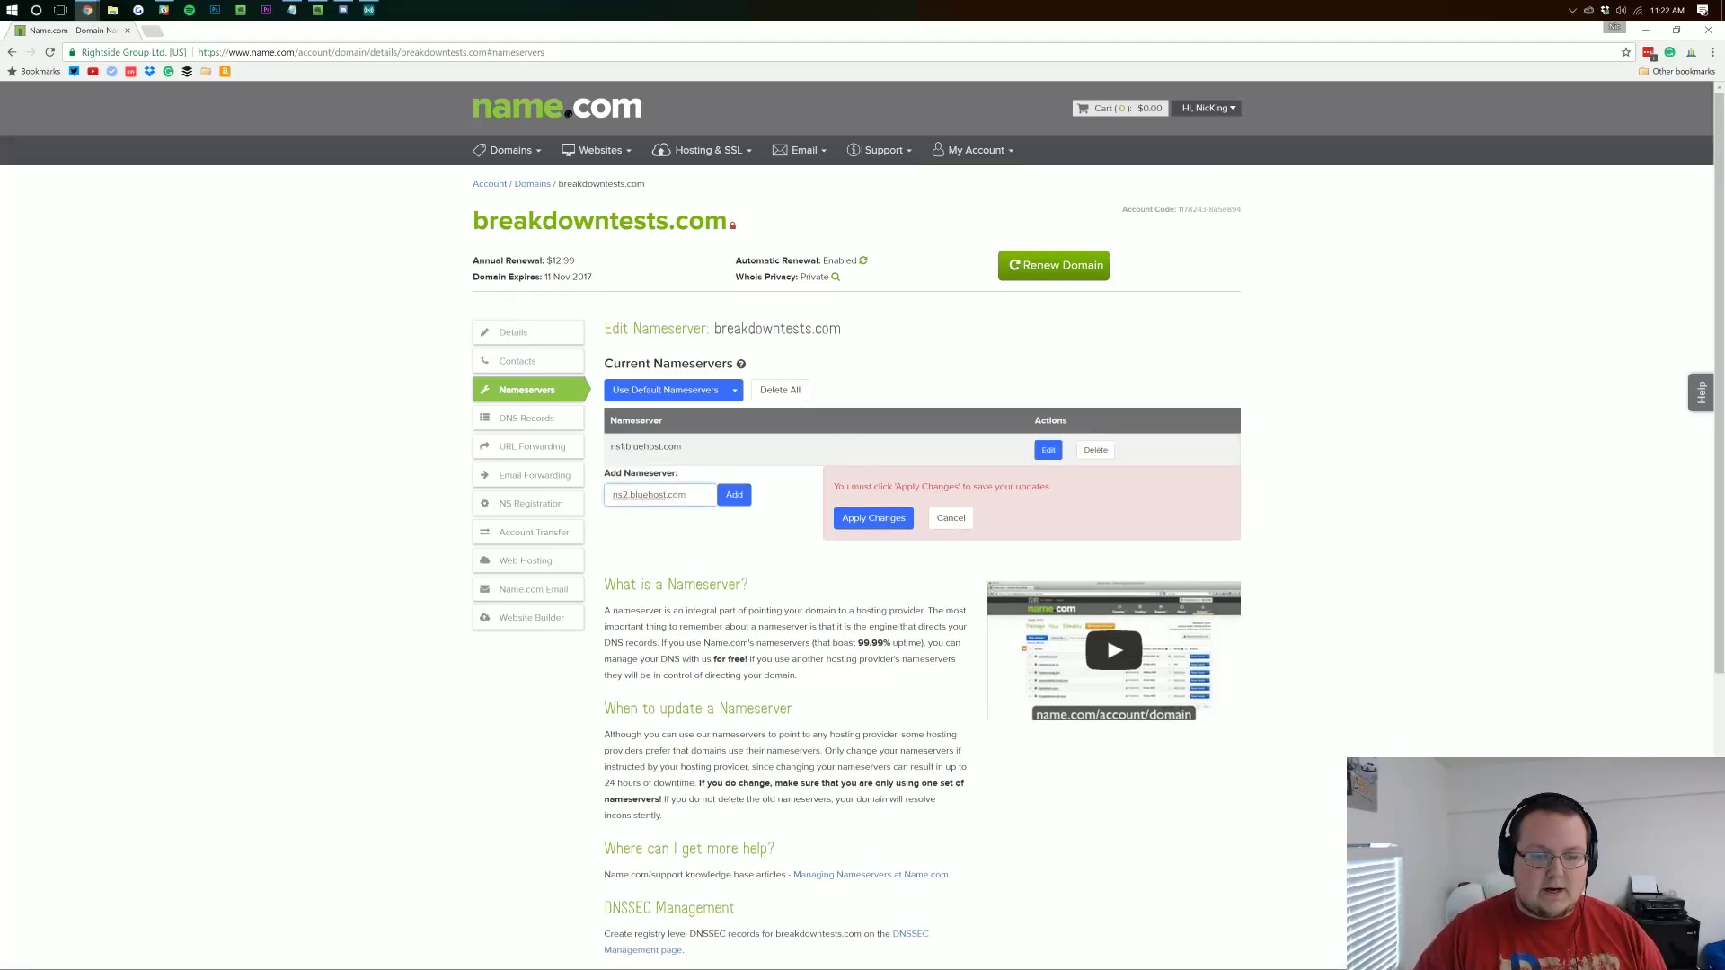
left_click(730, 496)
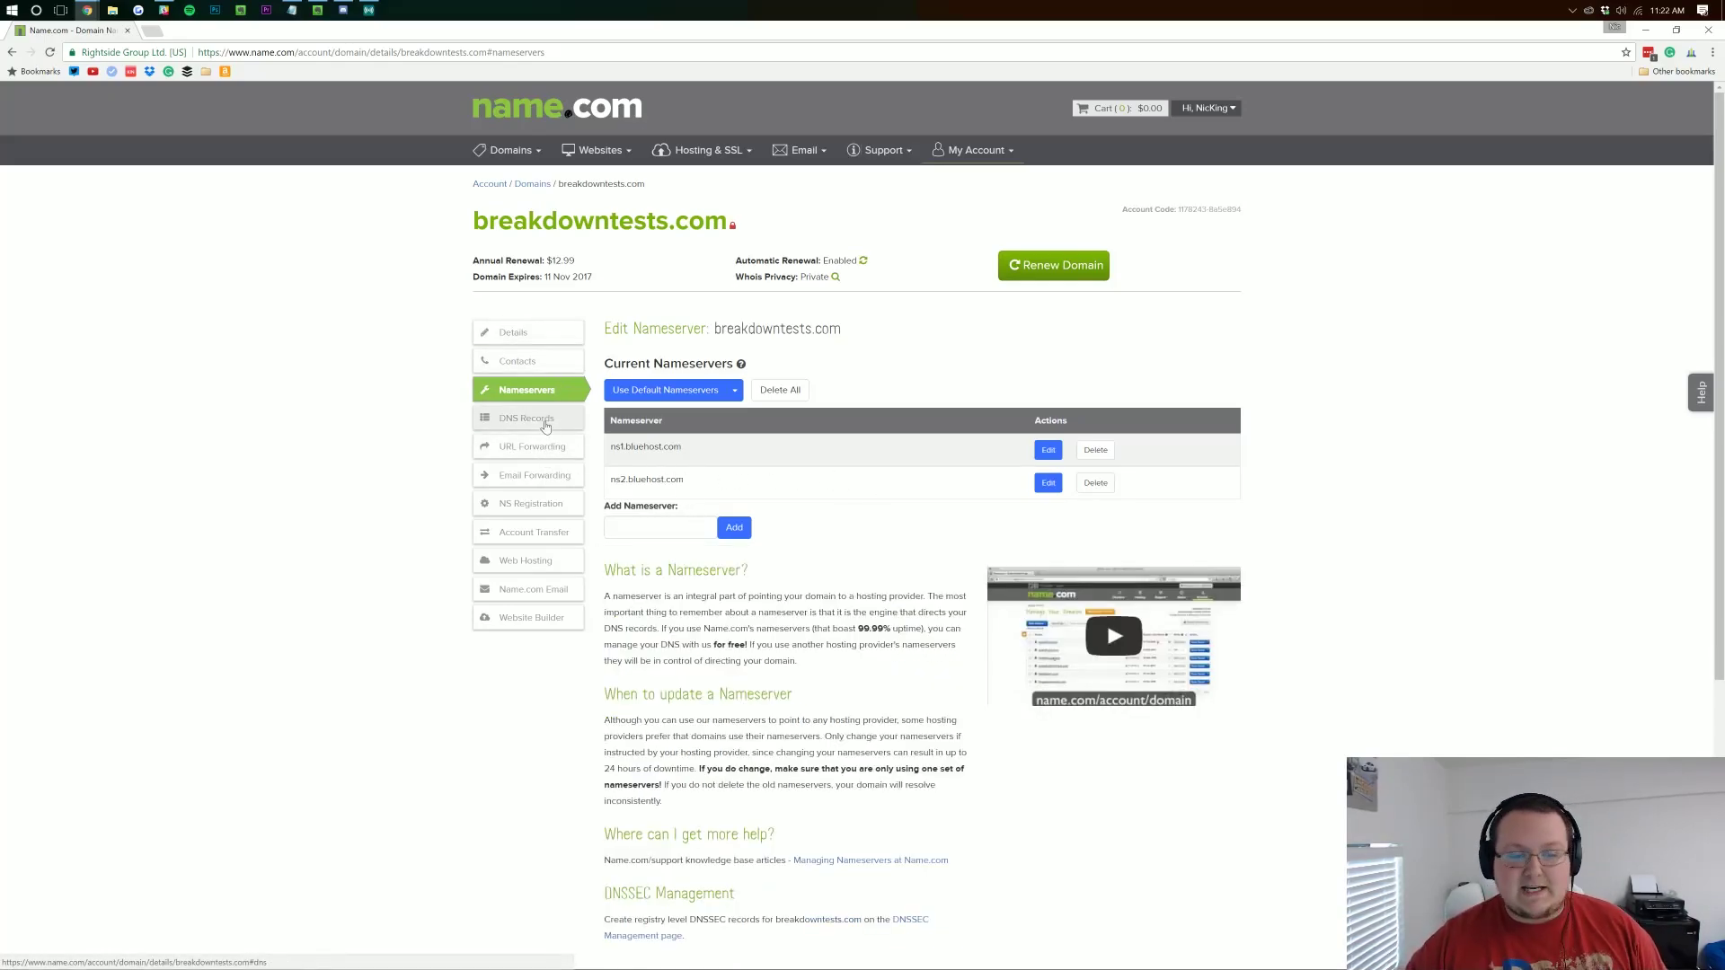
- Browse the domain's DNS Records and URL Forwarding pages, ending on Email Forwarding with no records
left_click(542, 426)
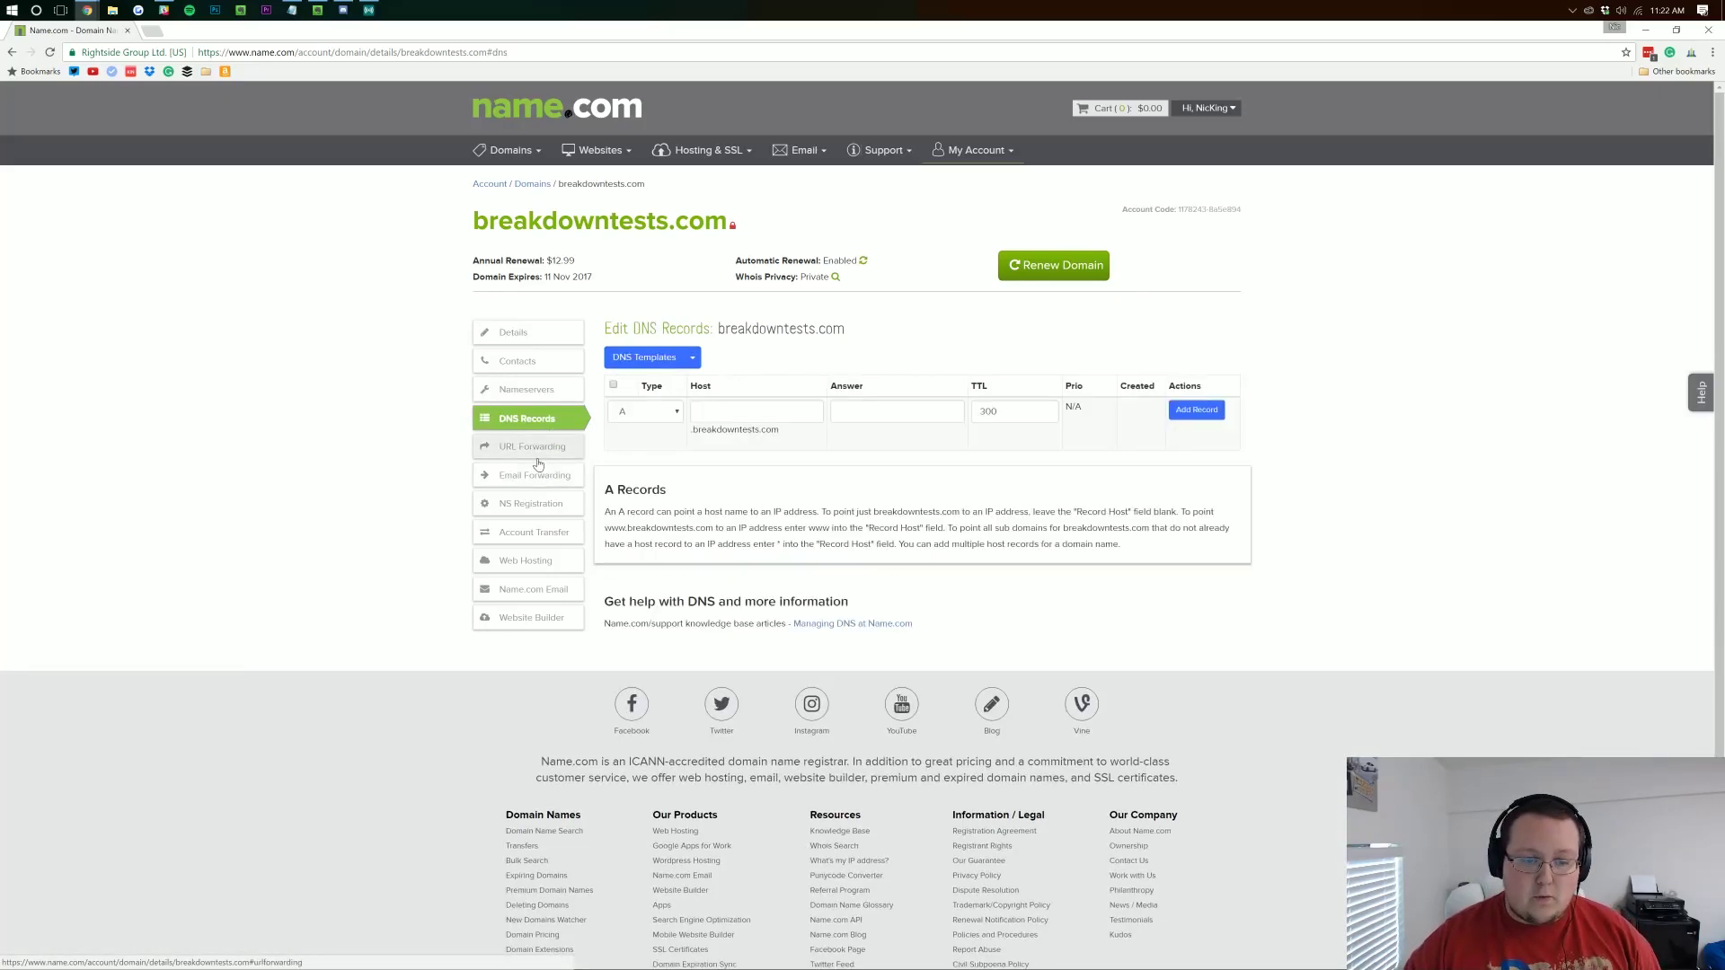
left_click(536, 458)
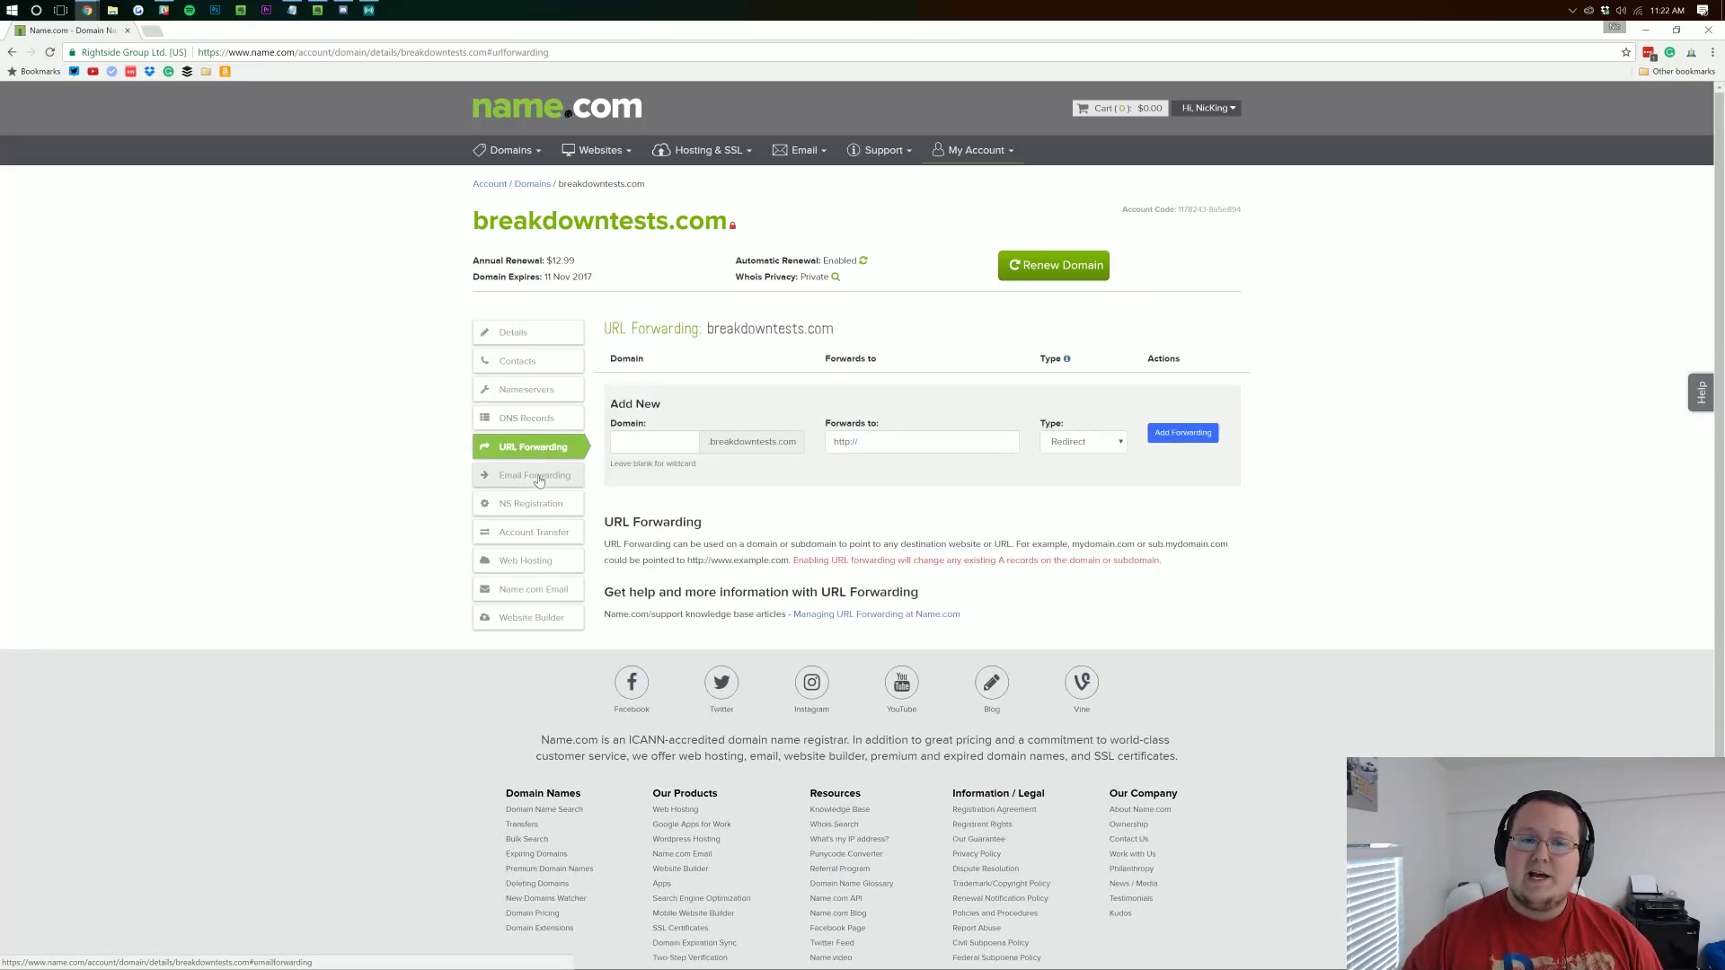
left_click(535, 479)
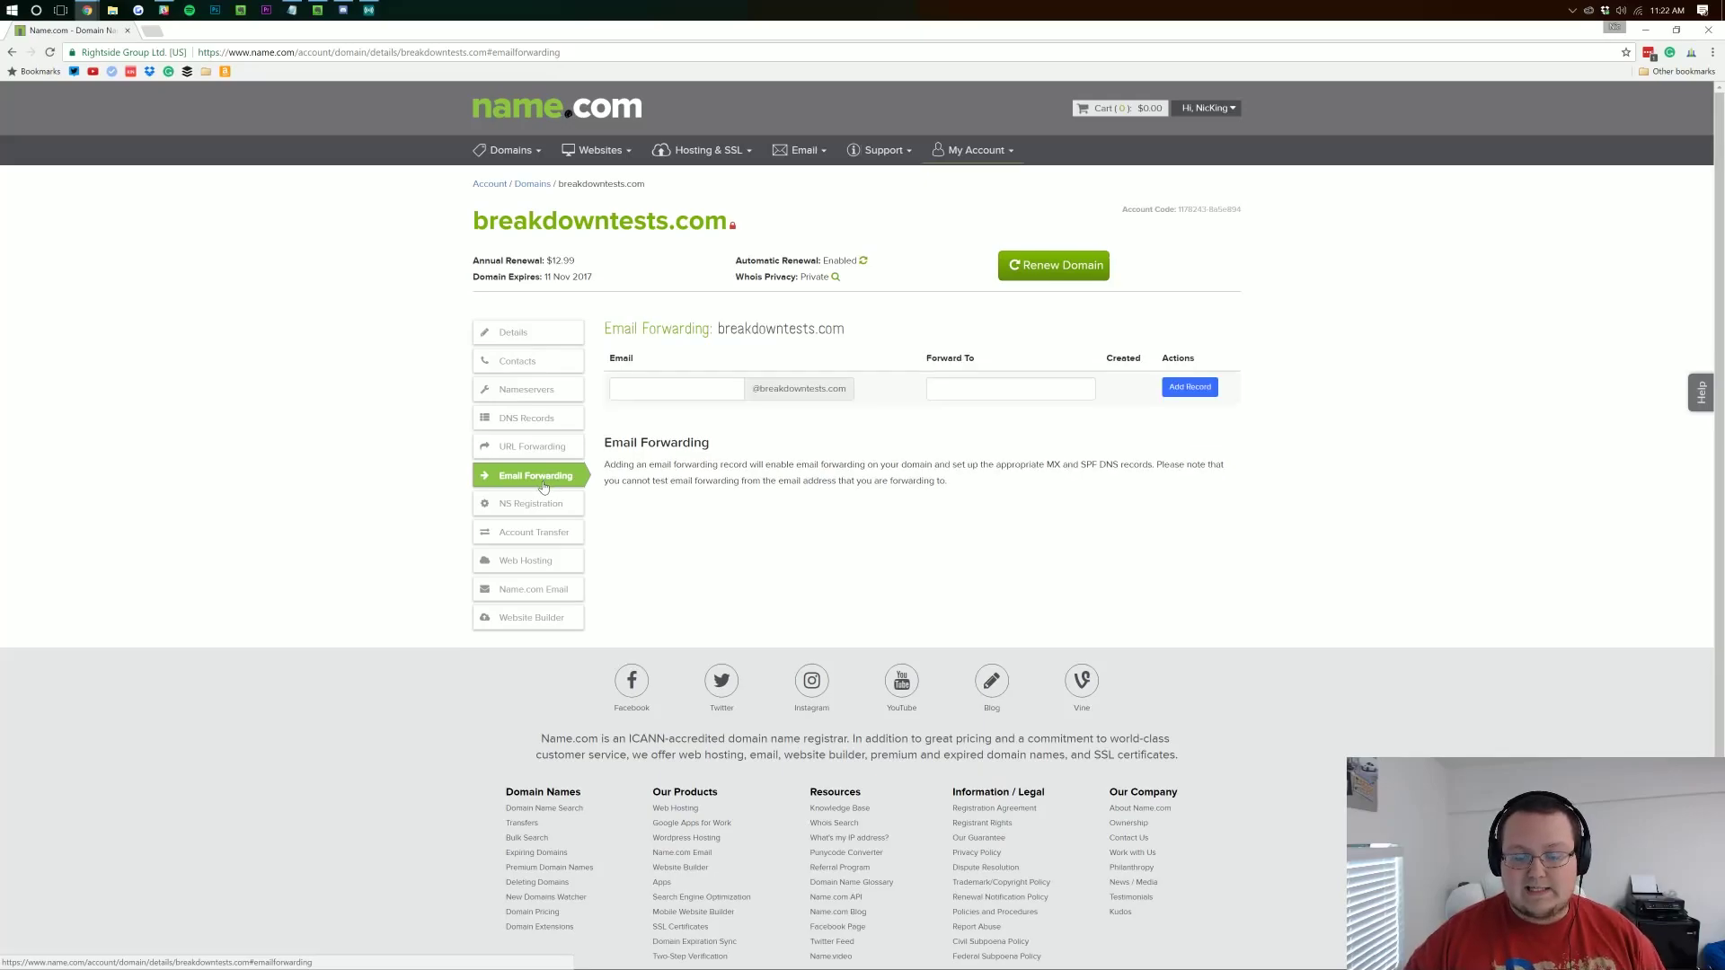